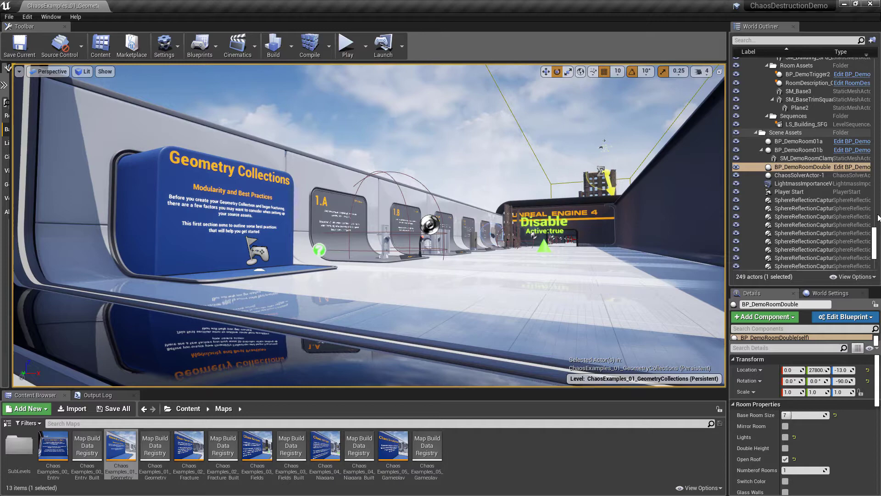
Step: Play the ChaosExamples_01_GeometryCollections level in the viewport and walk to the 1.A Watertight Modules exhibit
mouse_move(126, 474)
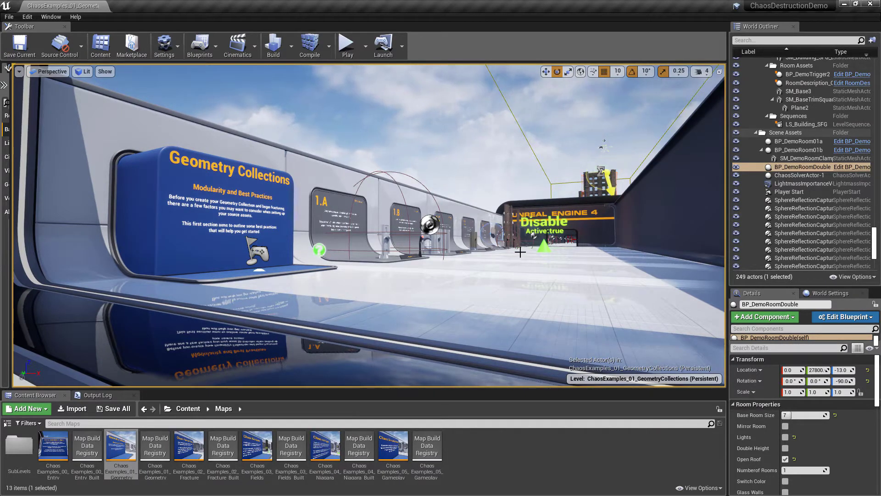
mouse_move(392, 154)
right_mouse_down()
mouse_move(351, 155)
mouse_move(427, 156)
mouse_move(391, 154)
right_mouse_up()
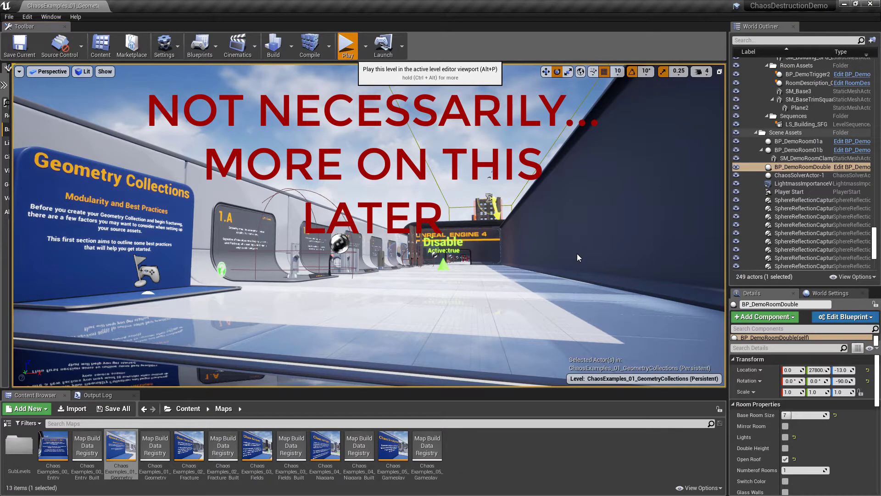
key("alt+p")
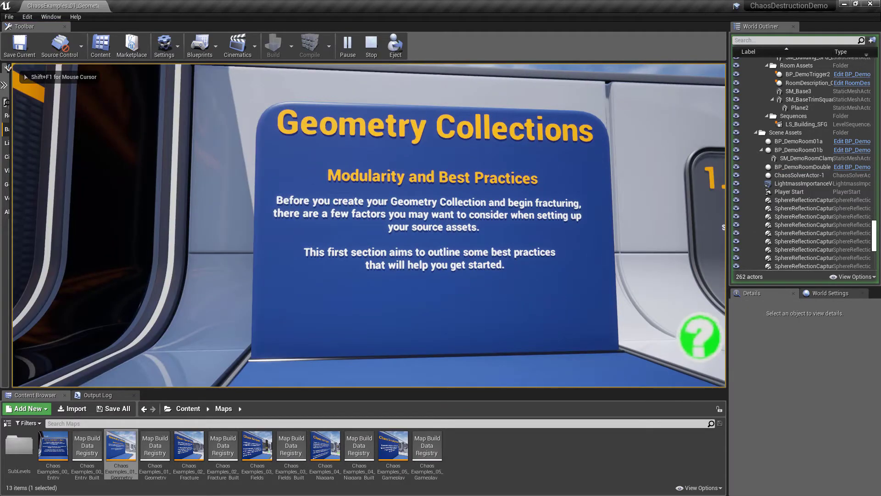
key("d")
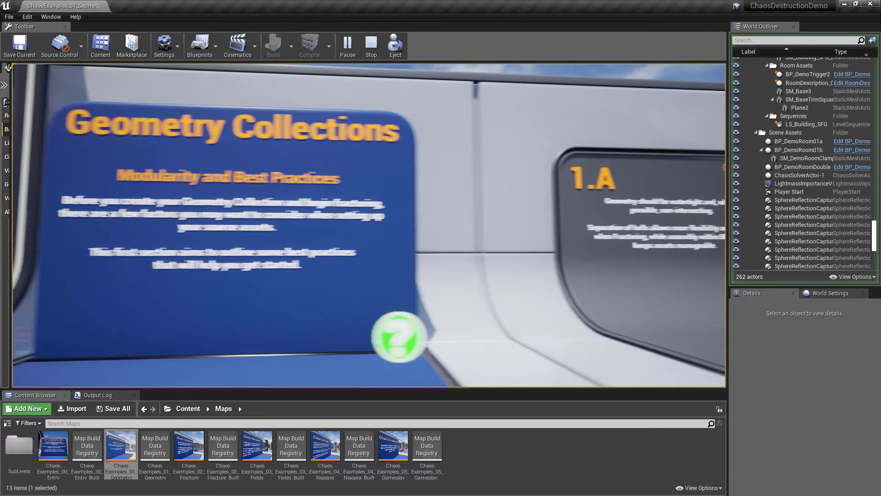
key("d")
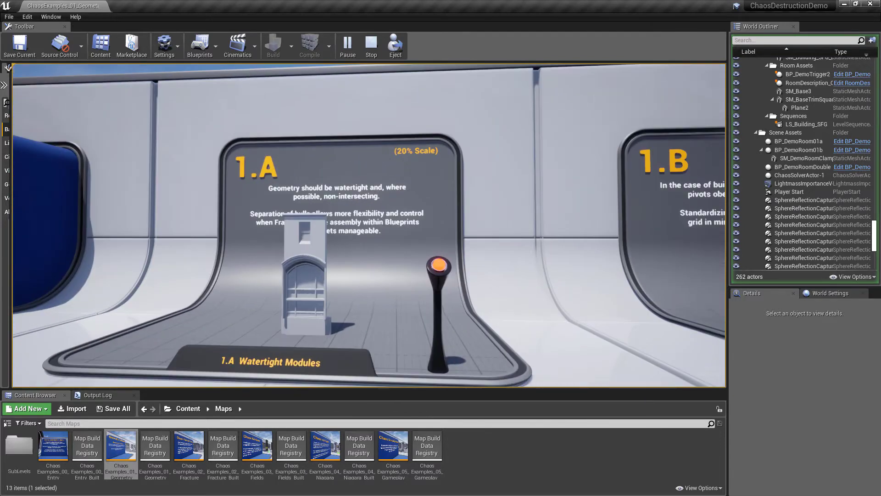
Step: Trigger the 1.A exhibit's pedestal button to separate the building module into its individual parts and view them
key("w")
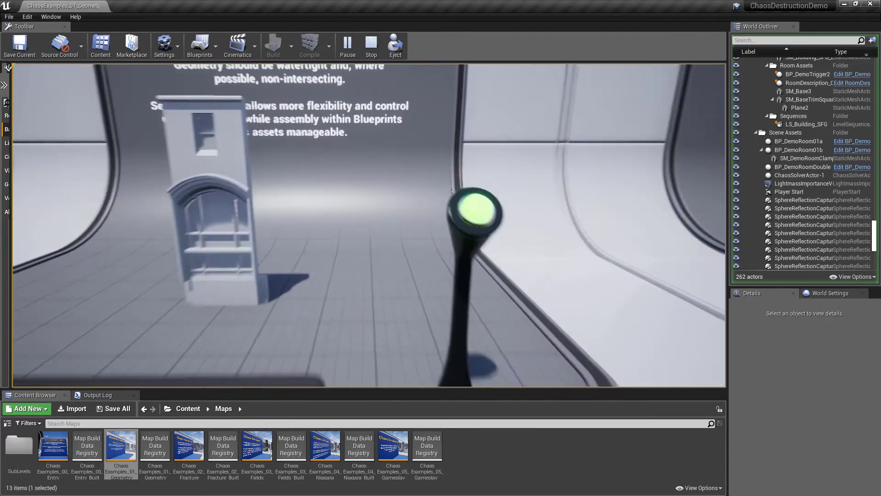
key("e")
key("s")
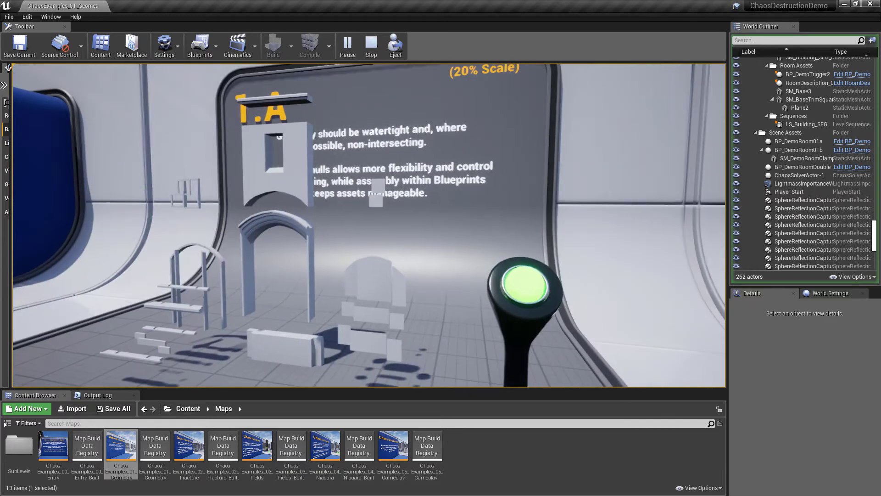
key("w")
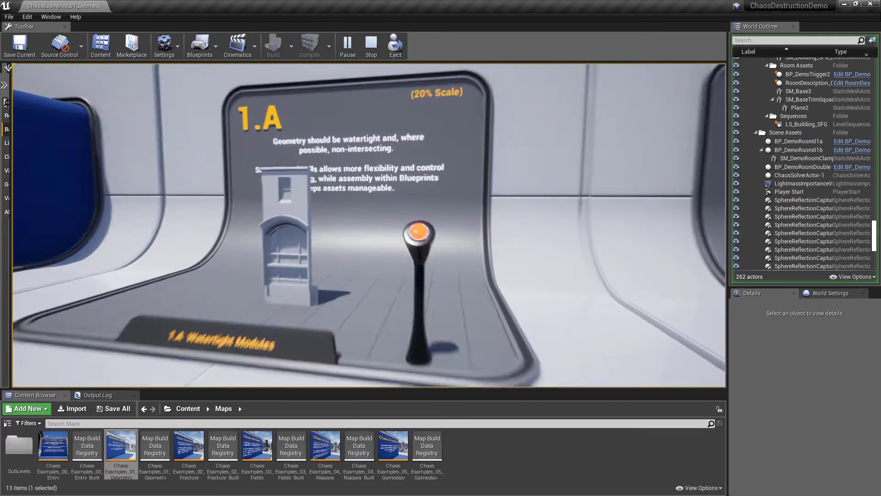
key("s")
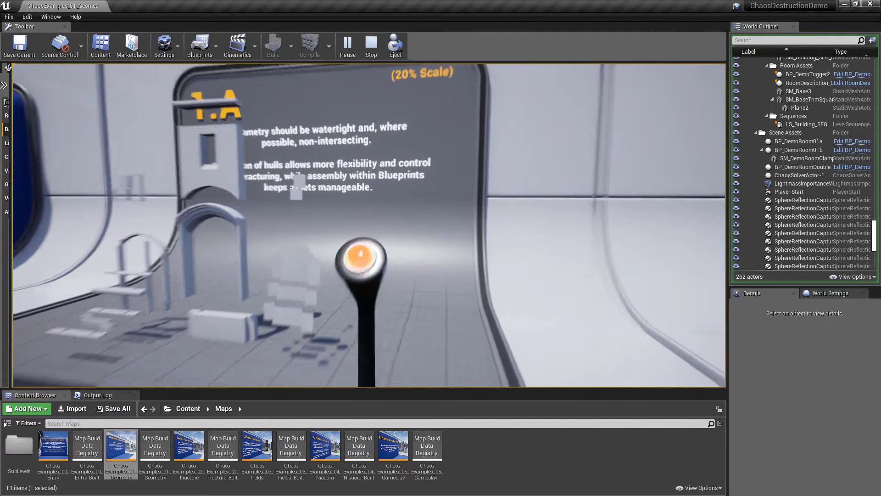
Step: Walk to exhibit 1.B and examine its wall and pillar modules and the advice on pivots and grid sizing
key("d")
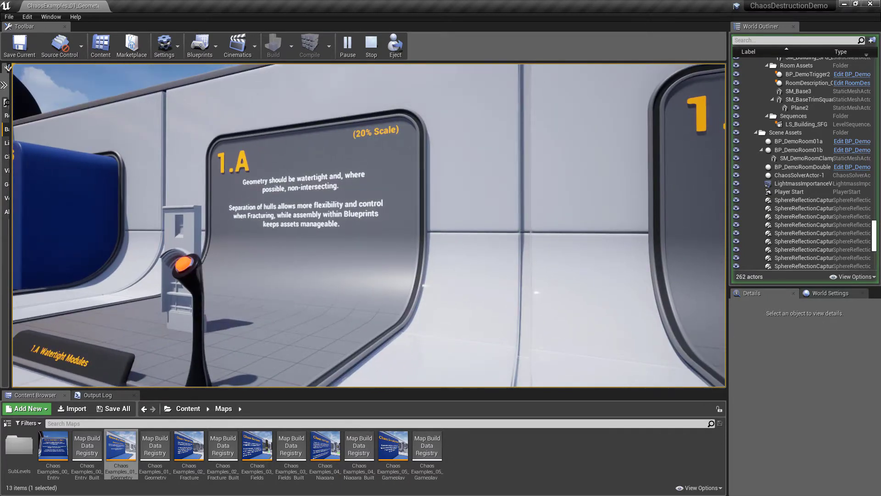
key("d")
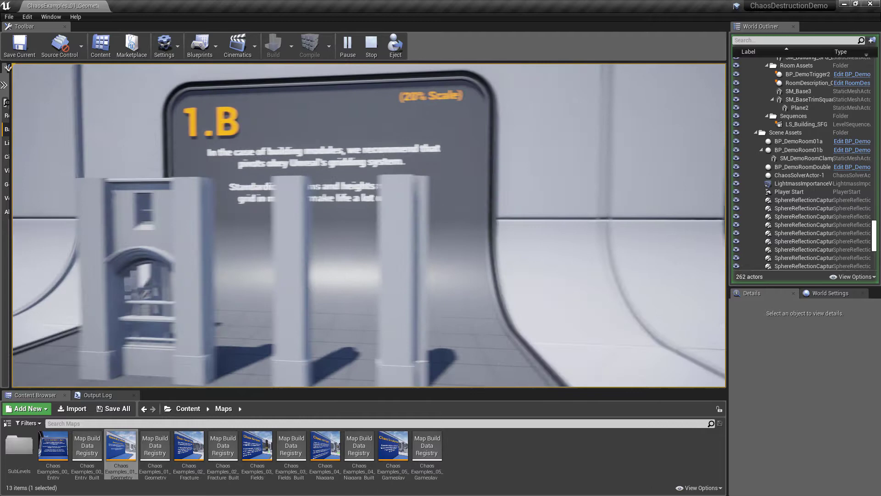
key("s")
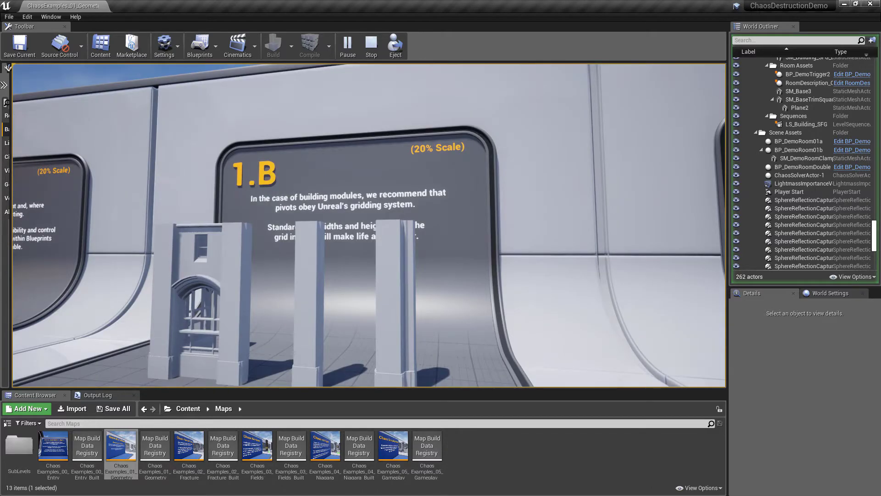
key("d")
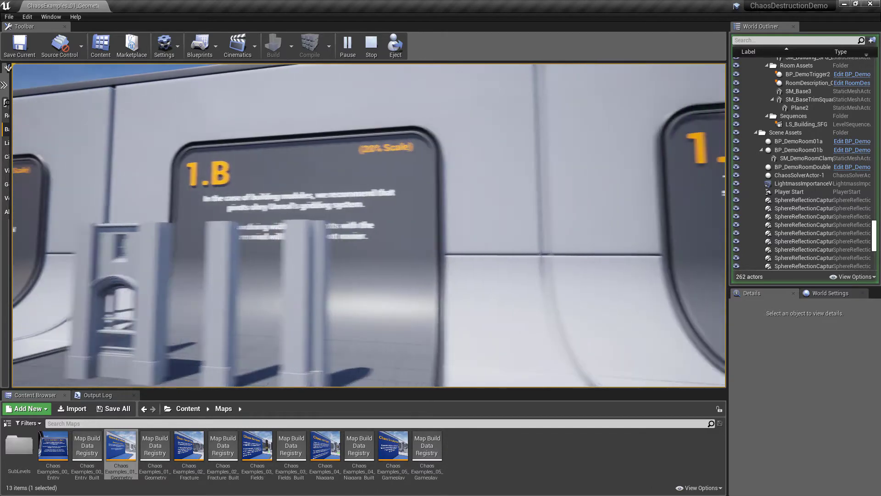
key("d")
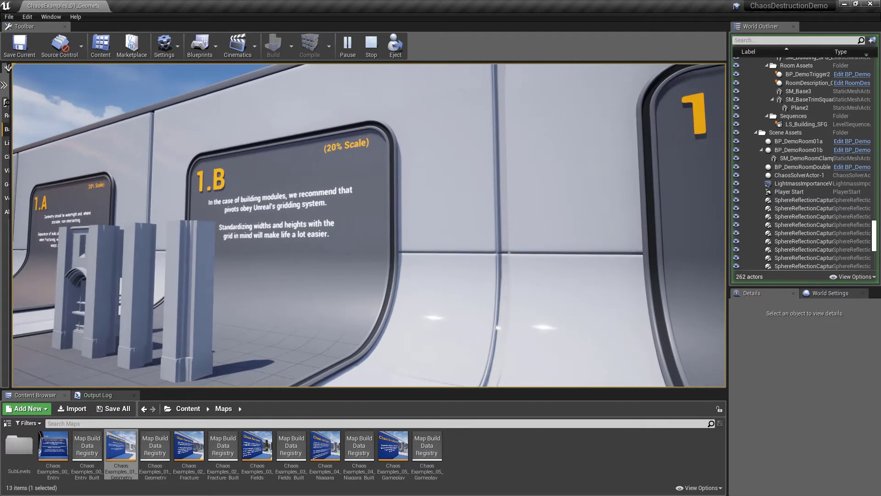
key("a")
key("a")
key("w")
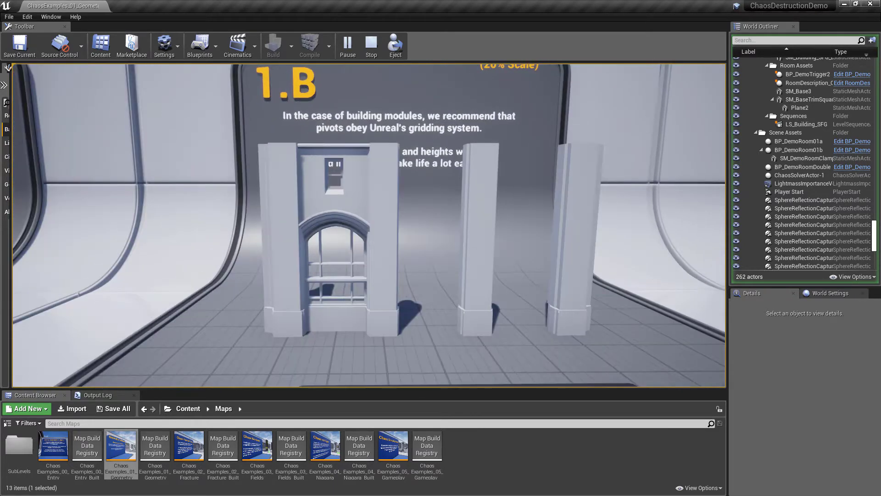
key("s")
Step: Walk to exhibit 1.C Material Assignments and read its panel about unique material IDs per material type
key("d")
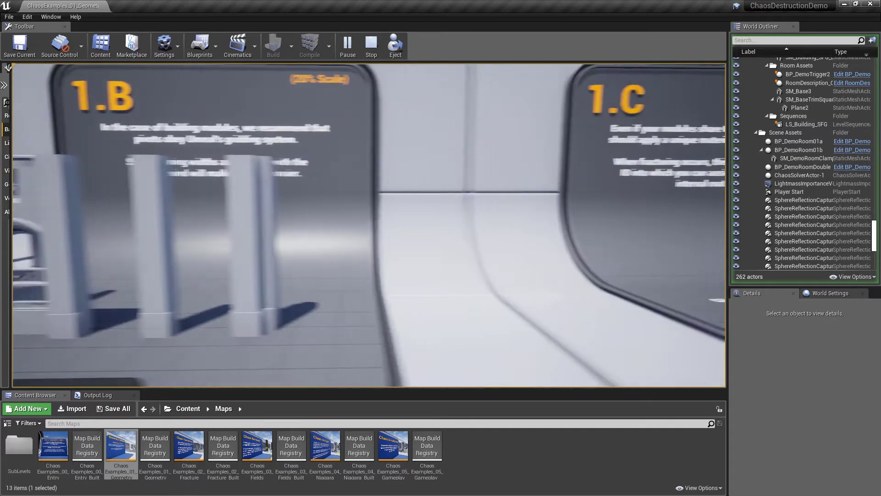
key("d")
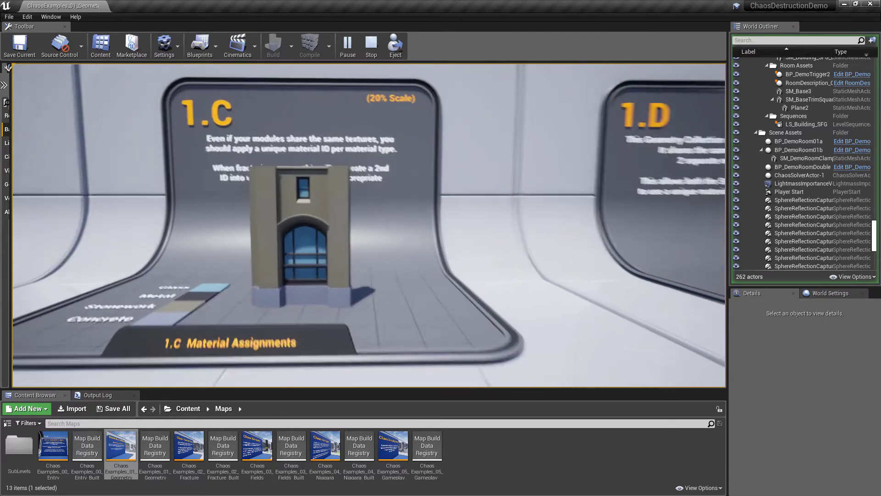
key("w")
key("a")
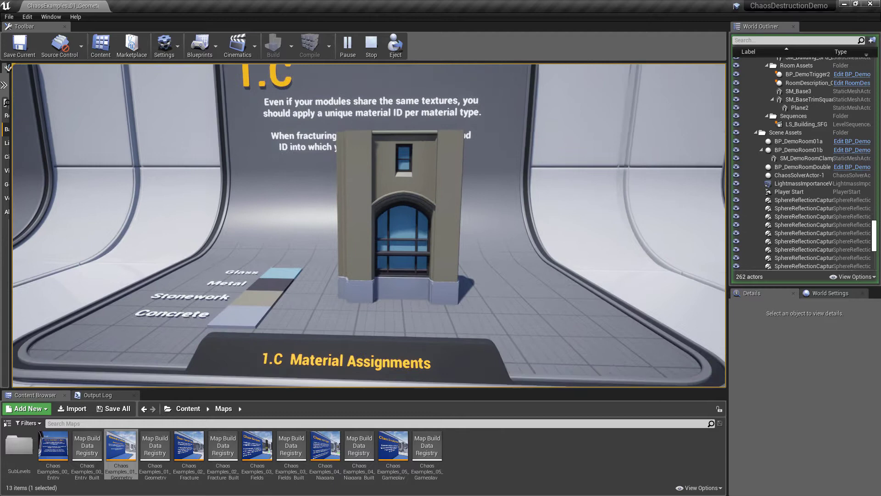
key("a")
key("s")
key("a")
key("w")
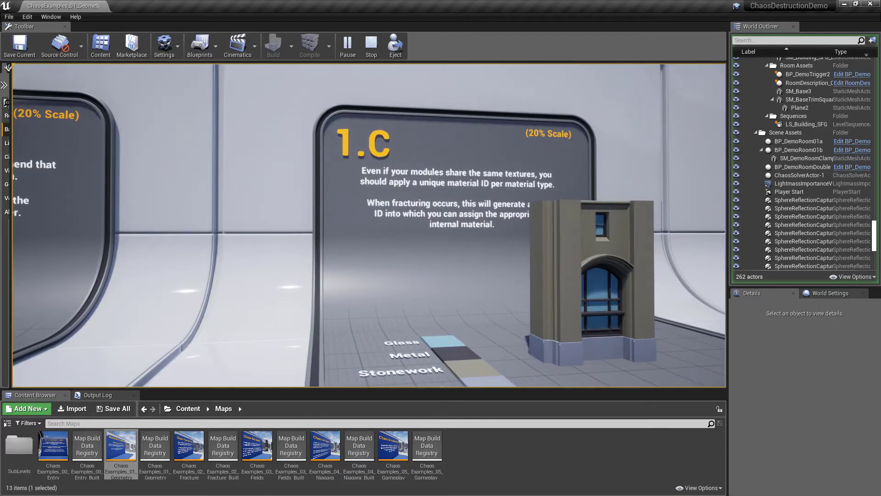
key("w")
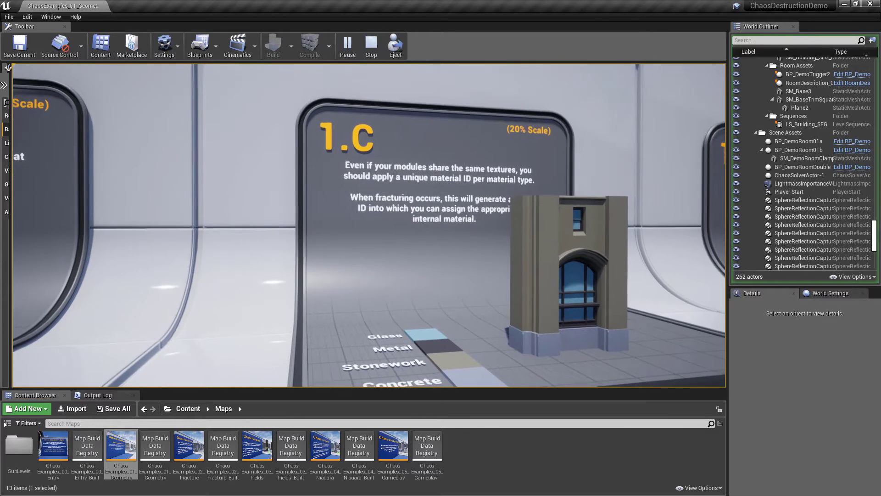
key("a")
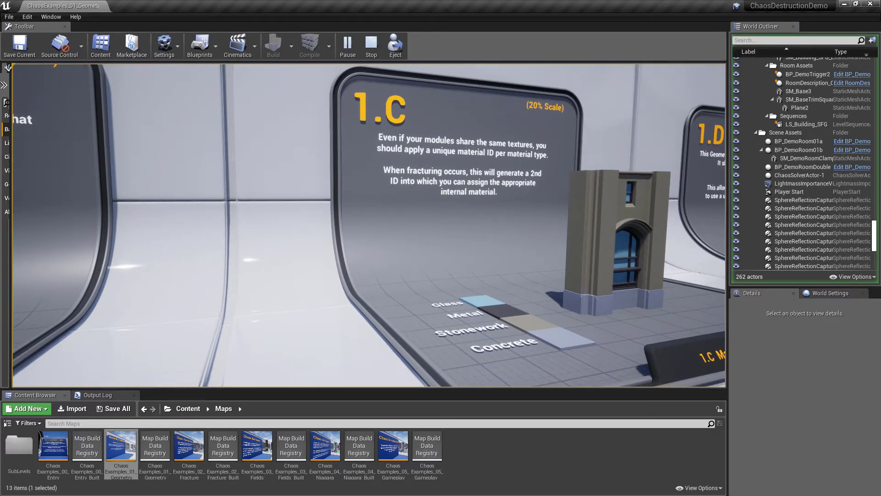
Step: Inspect the Glass, Metal, Stonework and Concrete swatches of exhibit 1.C up close and compare them with the building module
key("w")
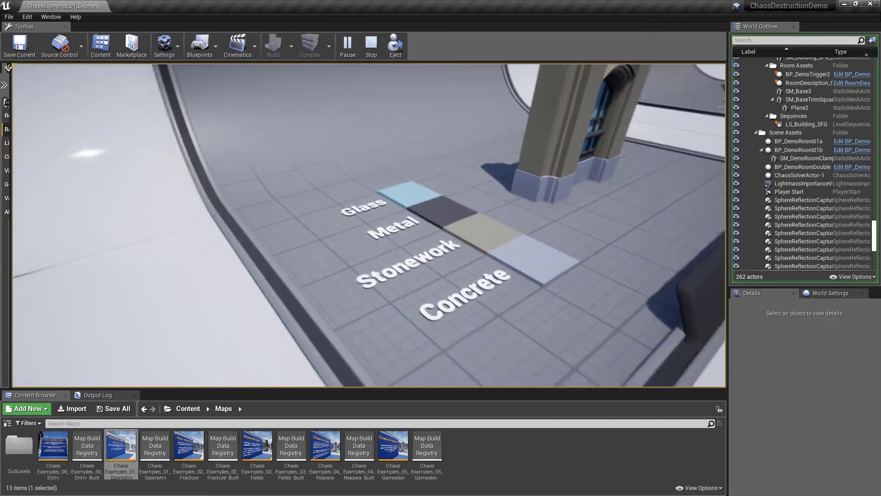
key("s")
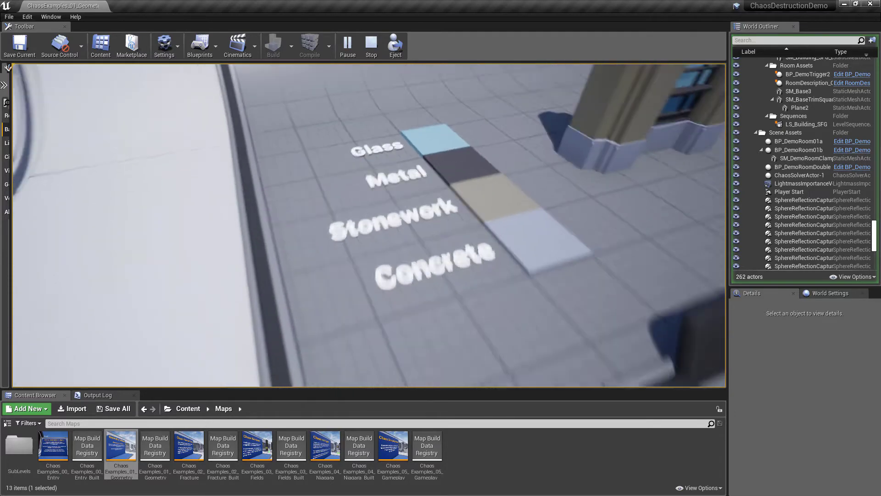
key("d")
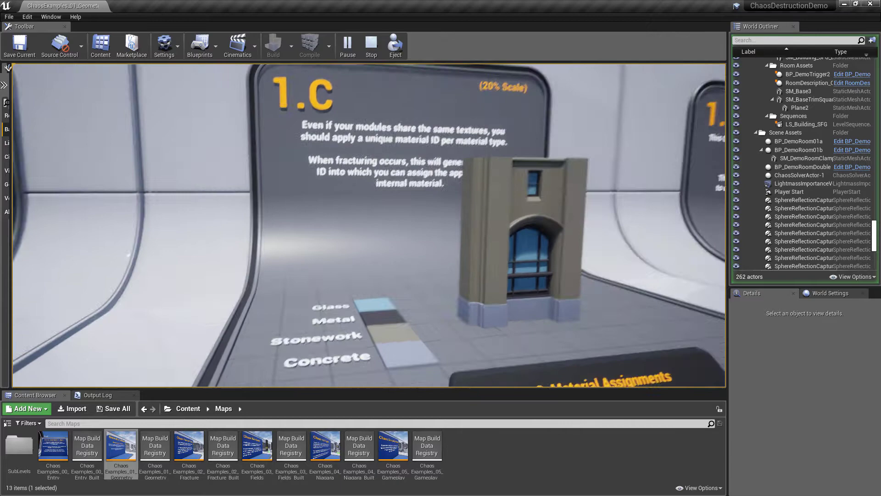
key("d")
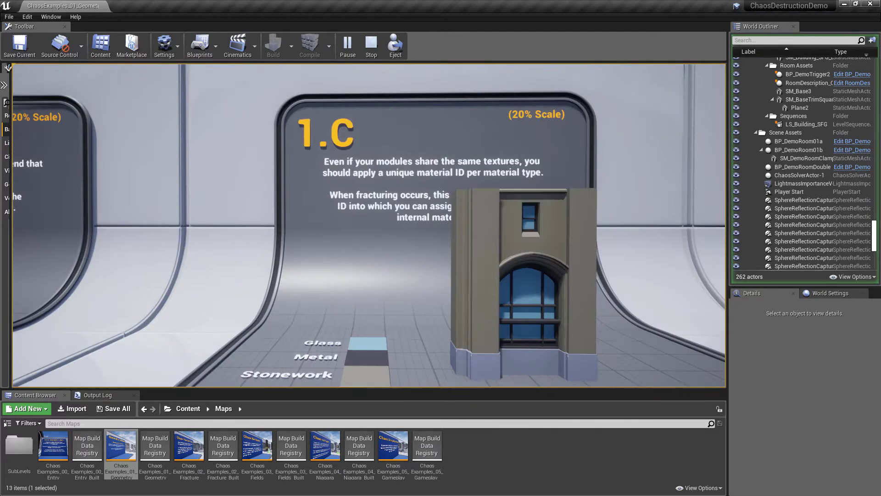
Step: Walk to exhibit 1.D and read its panel about the two-mesh Geometry Collection with separate Stonework and Concrete materials
key("d")
key("d")
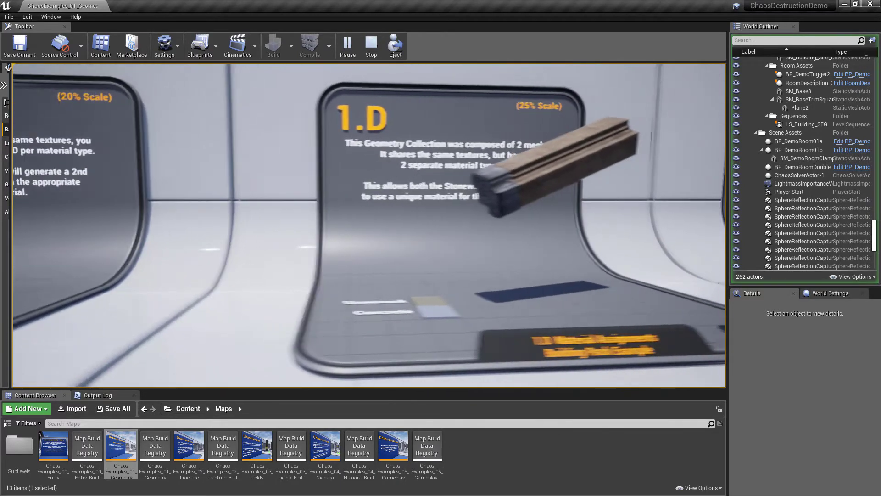
key("a")
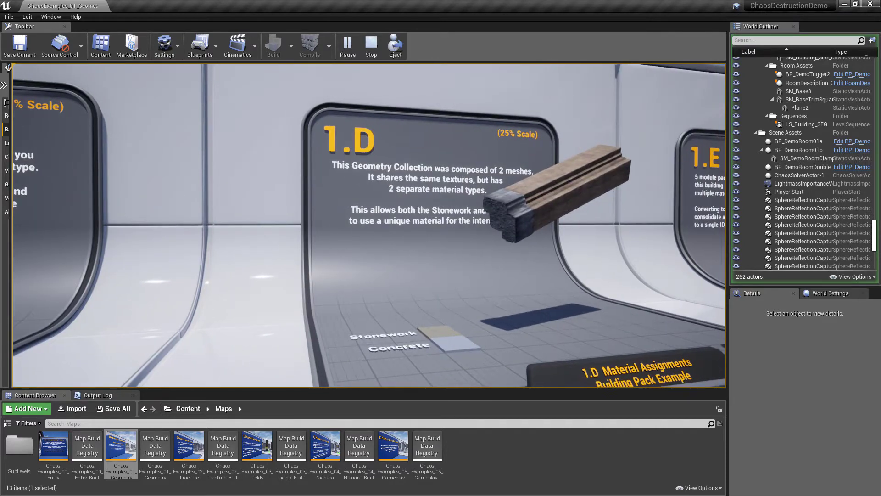
key("a")
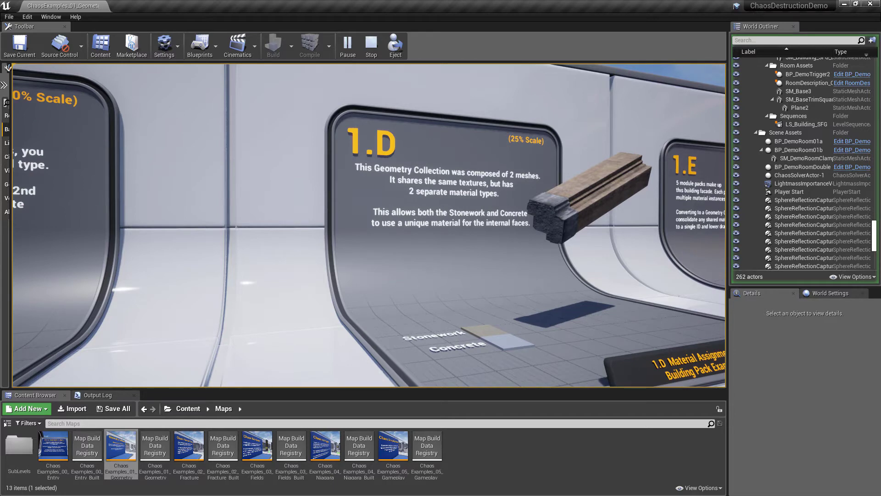
key("a")
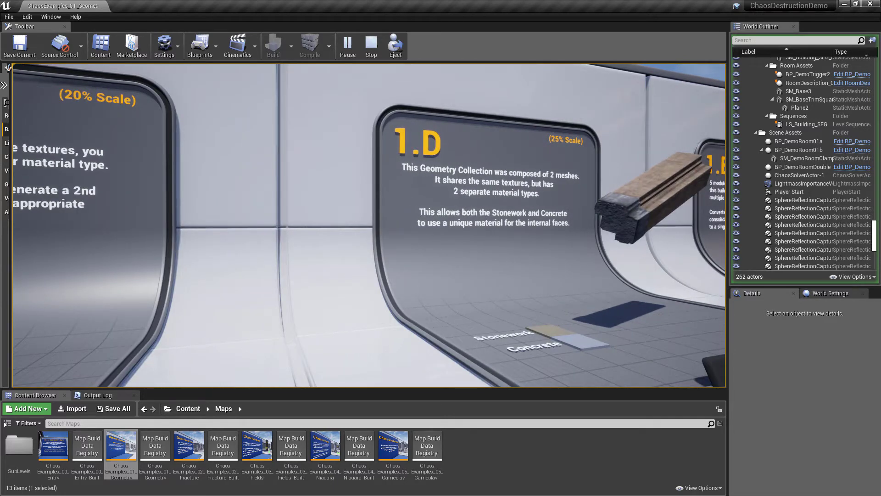
key("d")
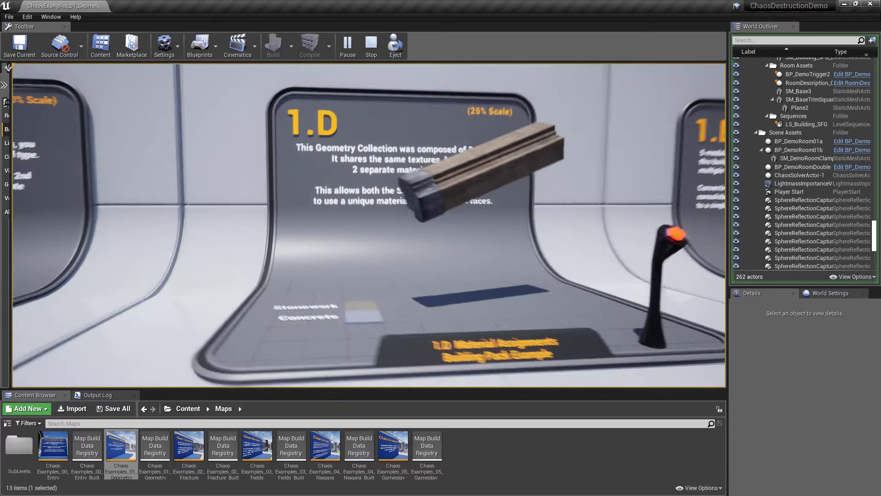
Step: Trigger the 1.D exhibit's pedestal button to fracture the floating pillar and examine the internal faces of its debris
key("w")
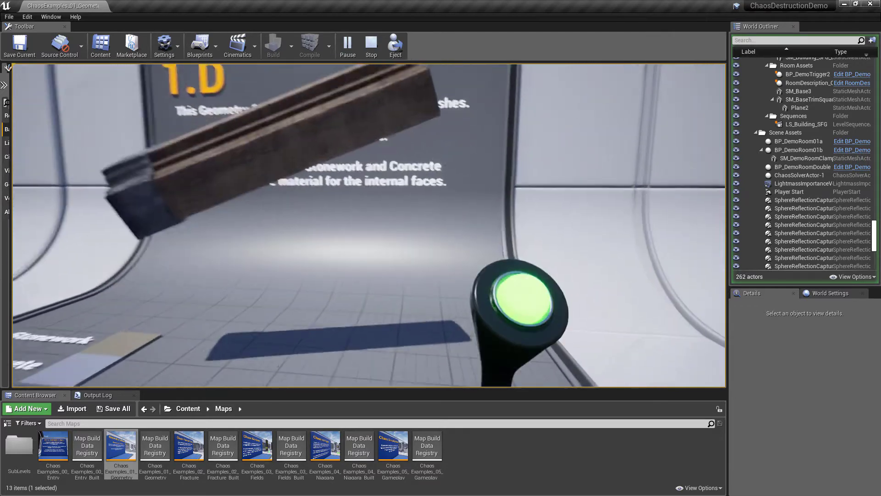
key("w")
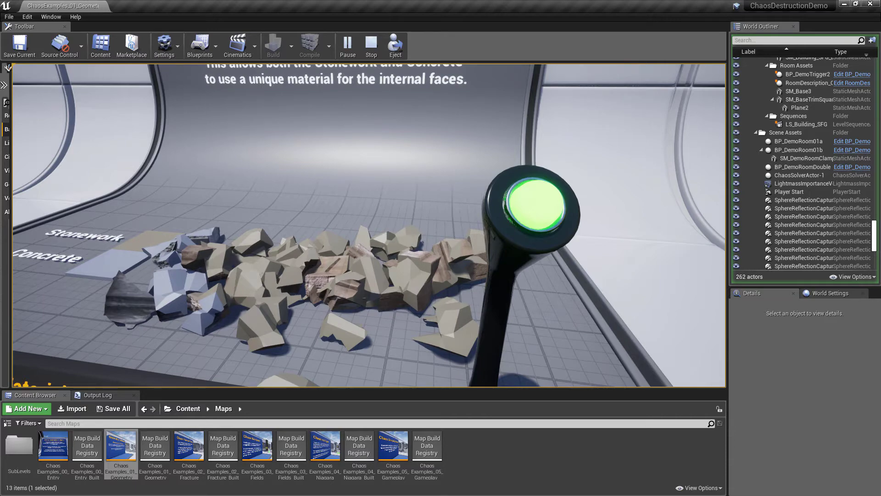
key("s")
key("a")
key("w")
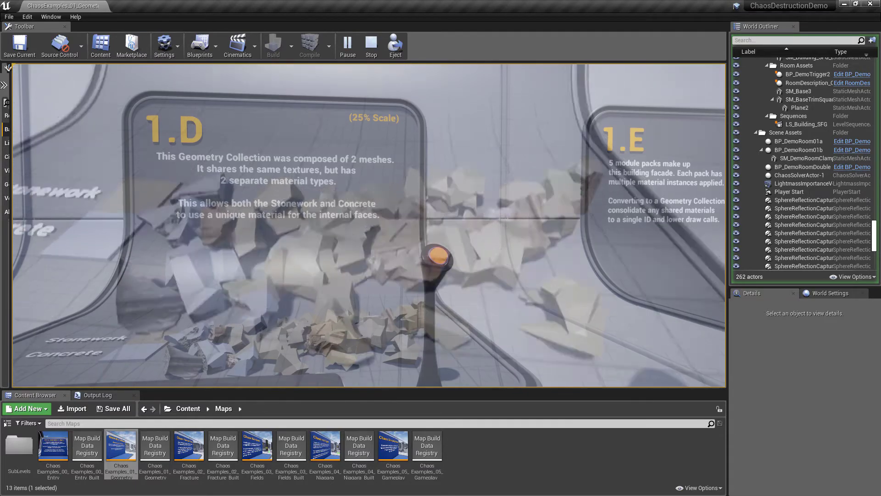
Step: Walk to exhibit 1.E and trigger its pedestal button to switch the building facade to its material ID colours
key("d")
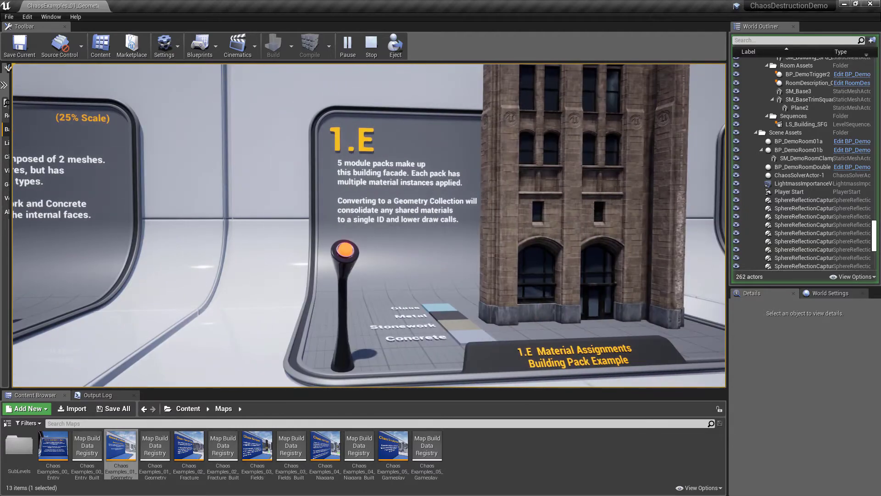
key("w")
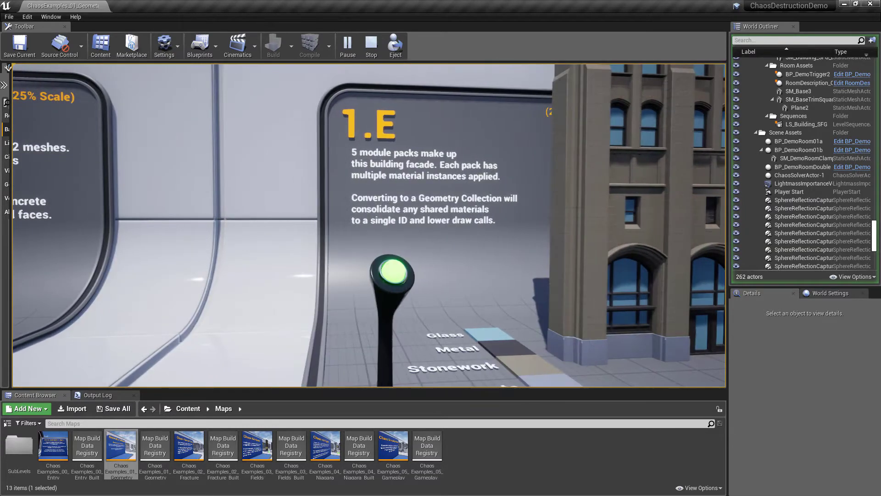
Step: Read exhibit 1.E's panel on the five module packs and view the whole building facade in its material ID colours
key("d")
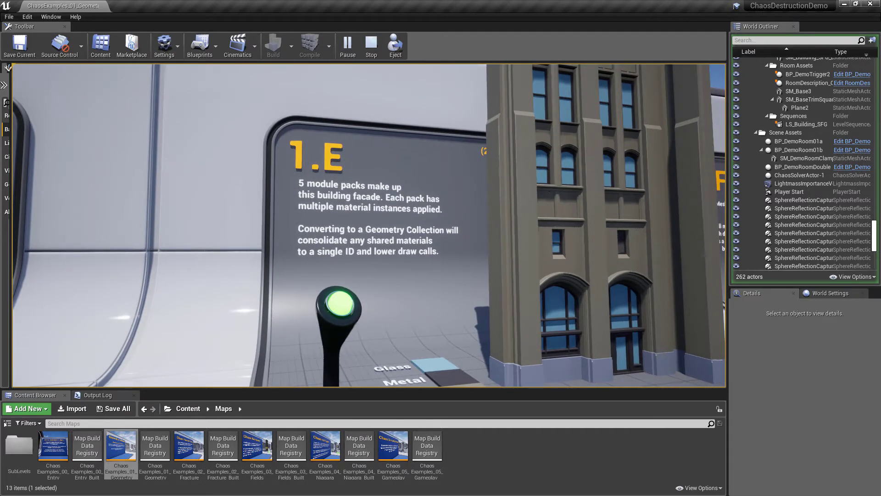
key("a")
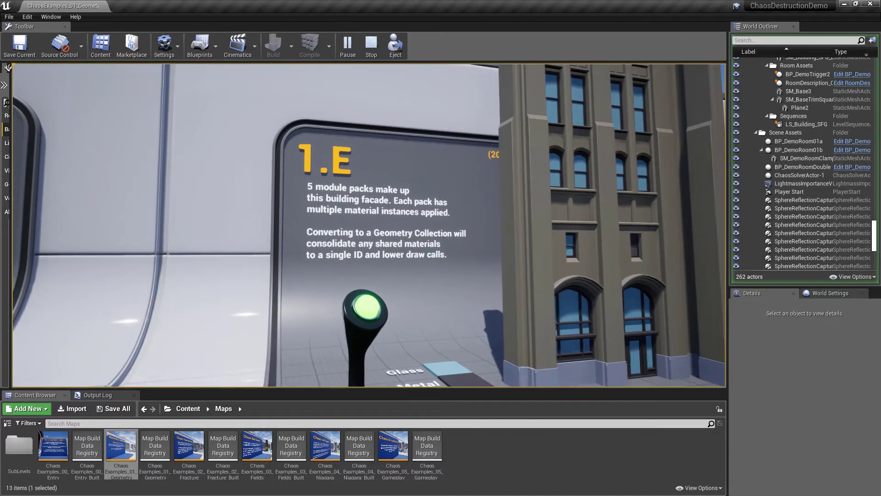
key("d")
key("s")
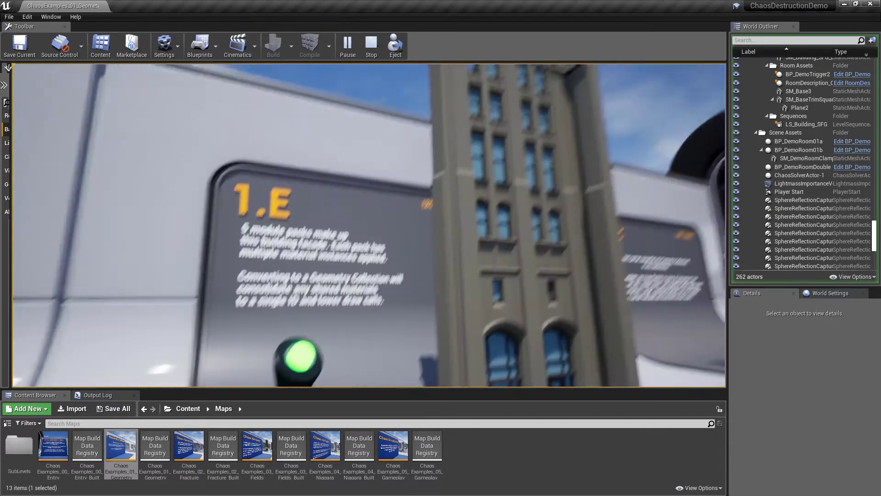
key("s")
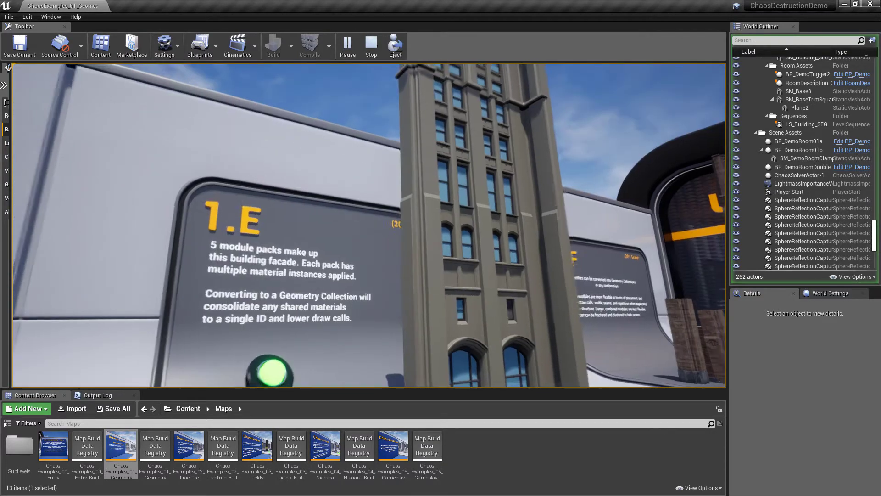
Step: Examine exhibit 1.E's building facade in its regular brick materials from several distances, including the material swatches beside it
key("w")
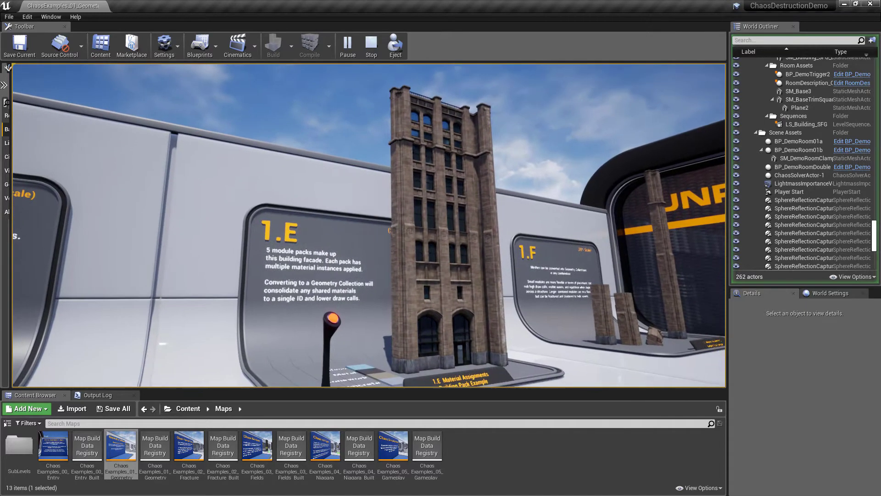
key("w")
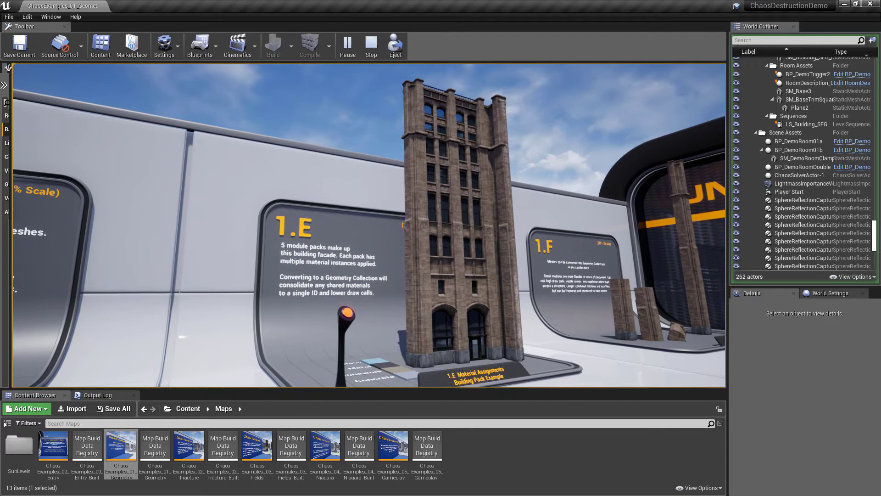
key("w")
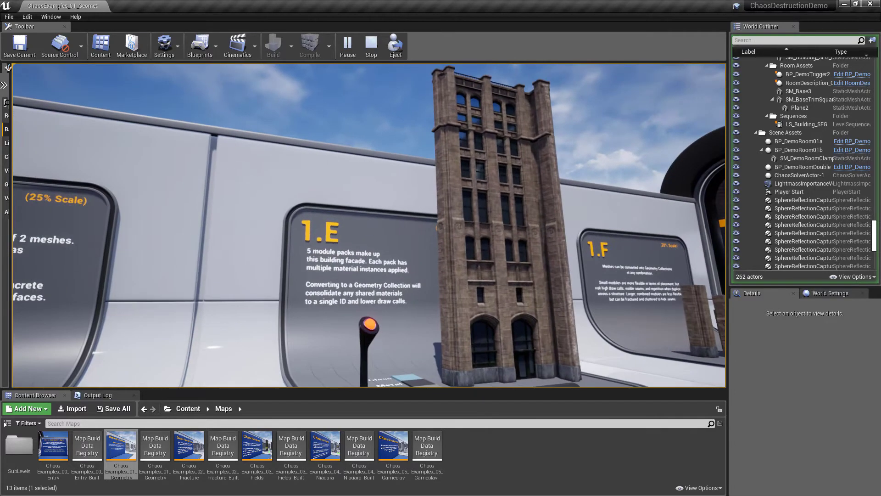
key("w")
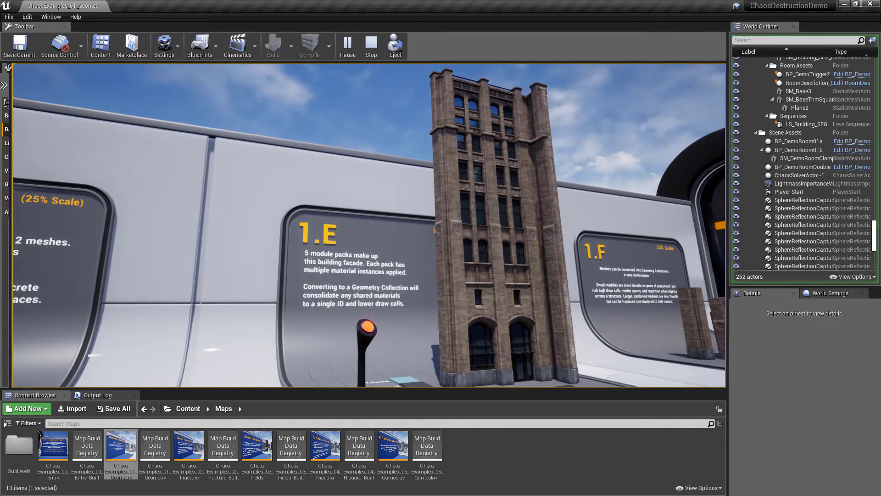
key("w")
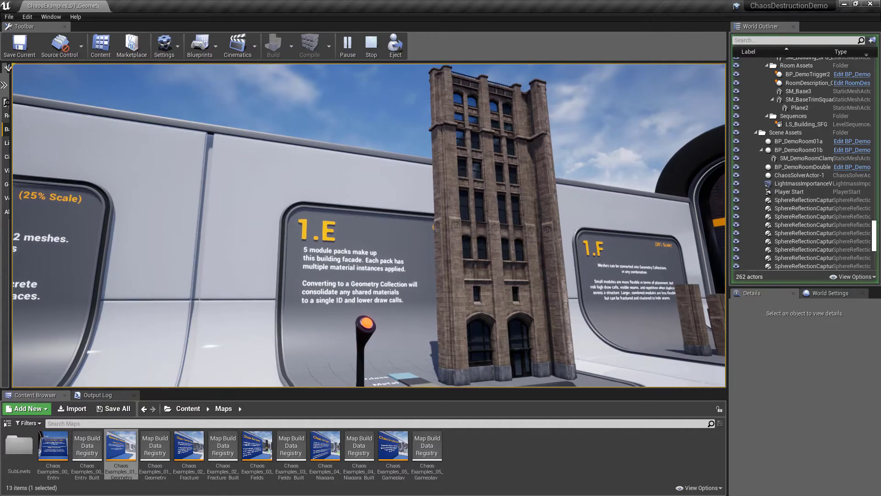
key("w")
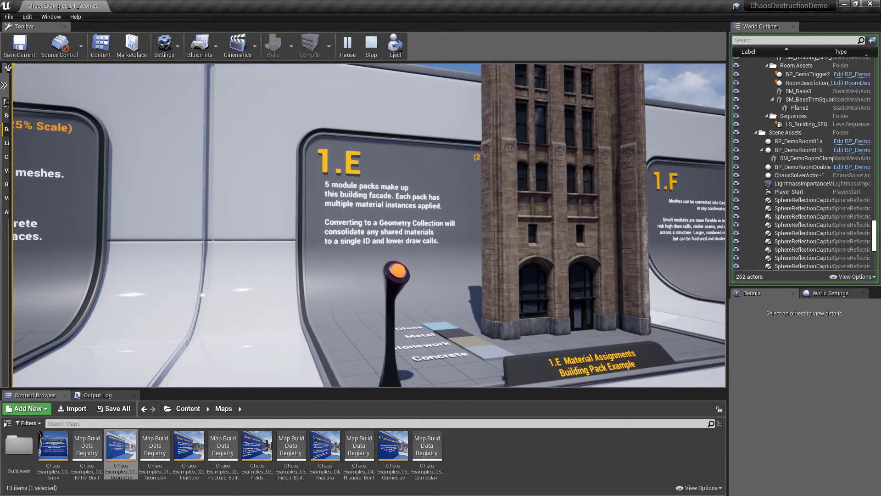
key("w")
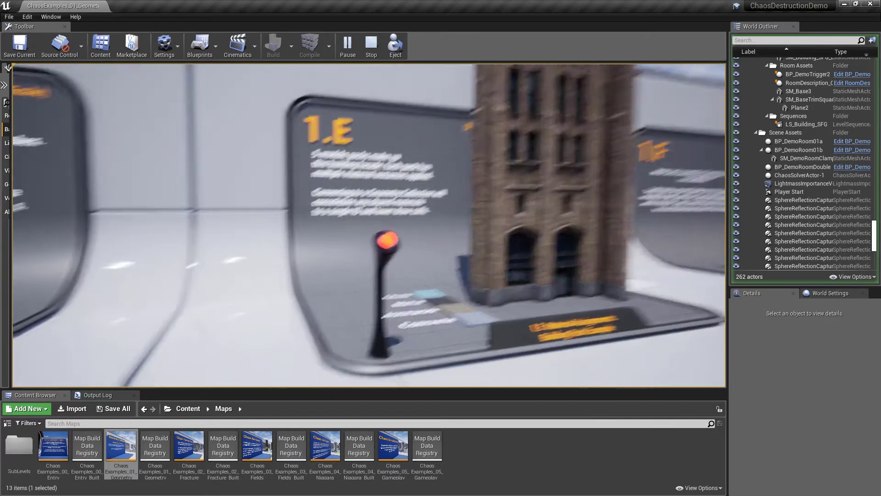
key("s")
key("s")
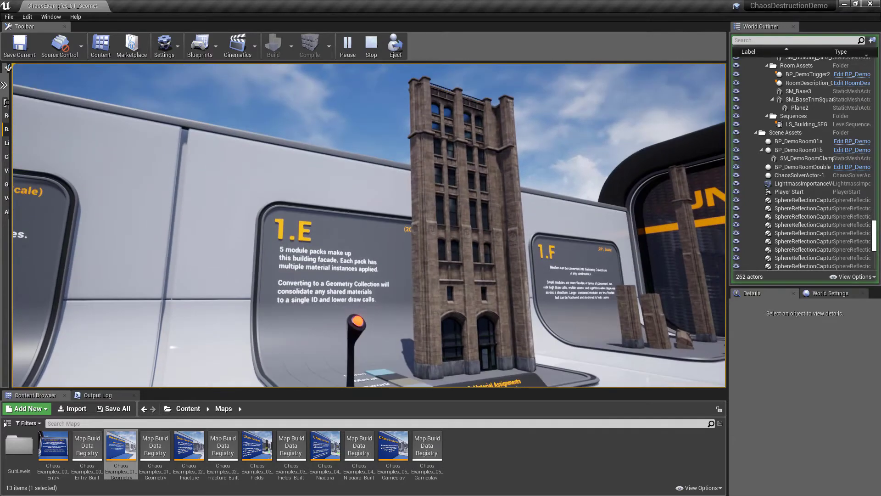
Step: Trigger the 1.E pedestal button again and inspect the facade's material ID colours up to the roof
key("w")
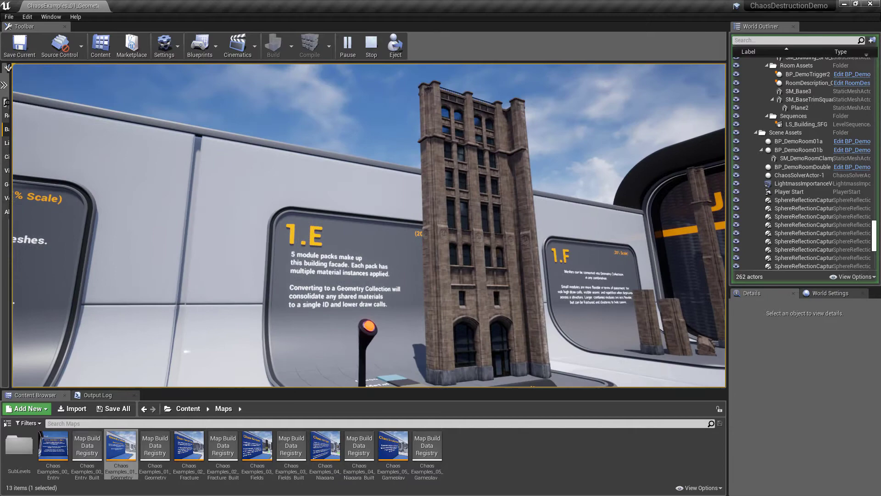
key("w")
key("e")
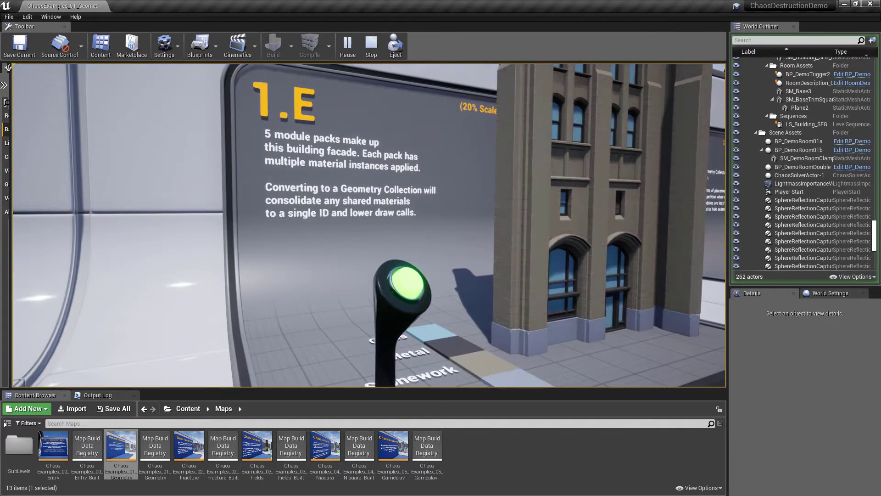
key("s")
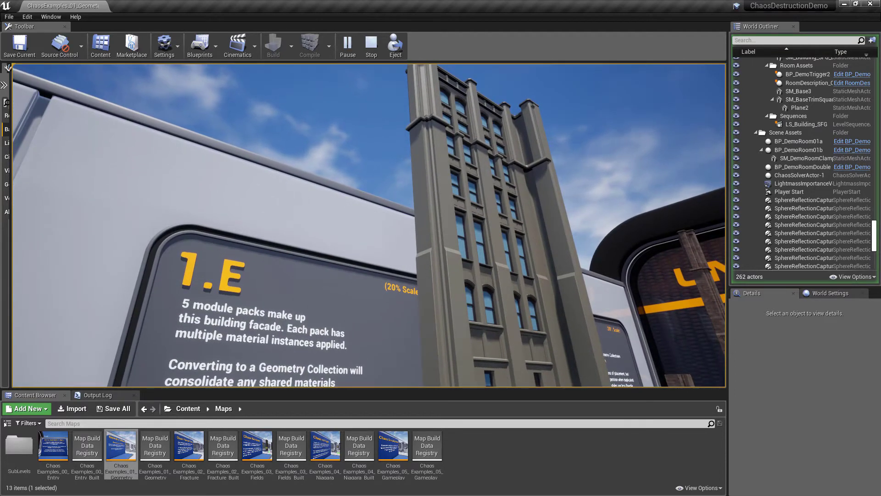
key("s")
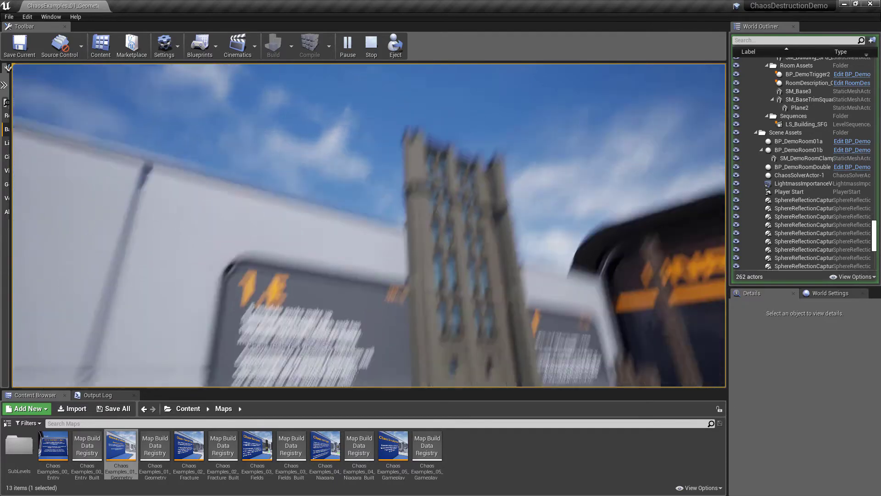
Step: Walk to exhibit 1.F and read its panel comparing small modules with larger combined modules for Geometry Collections
key("d")
key("d")
key("w")
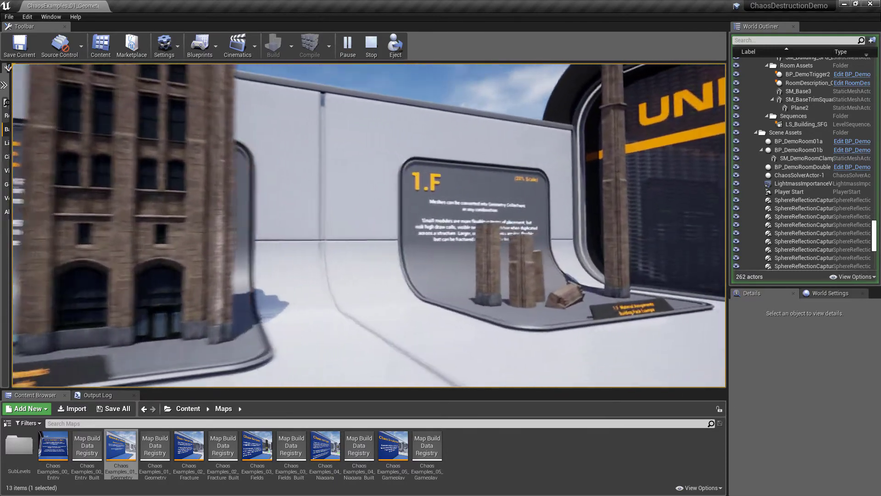
key("d")
key("w")
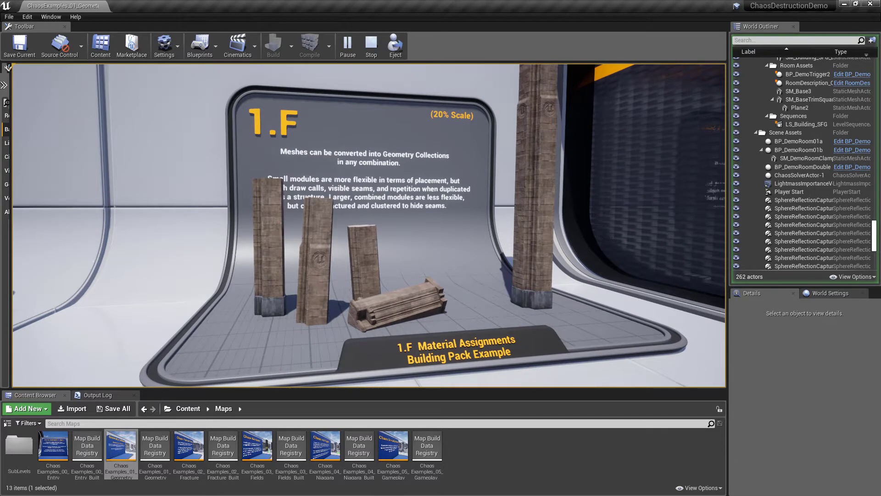
key("d")
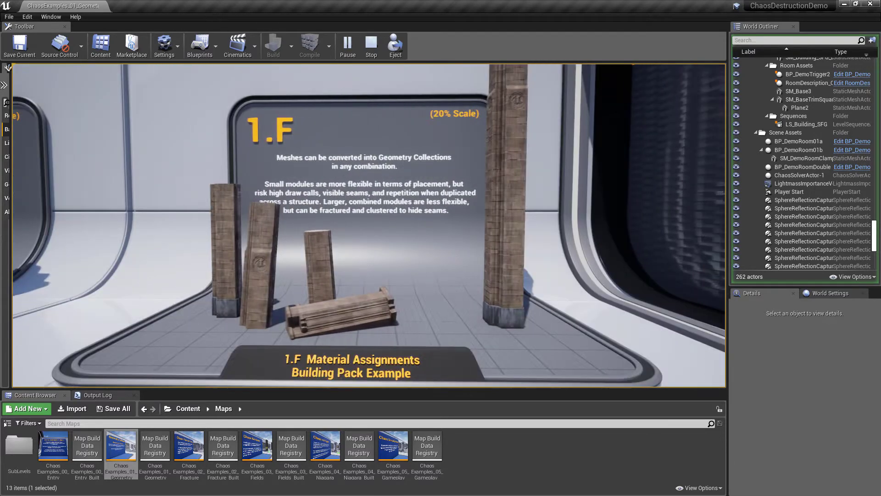
key("w")
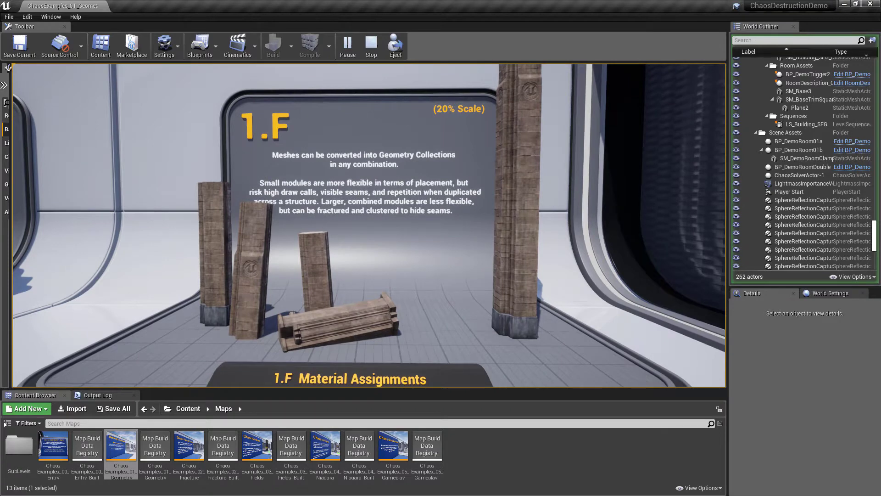
key("d")
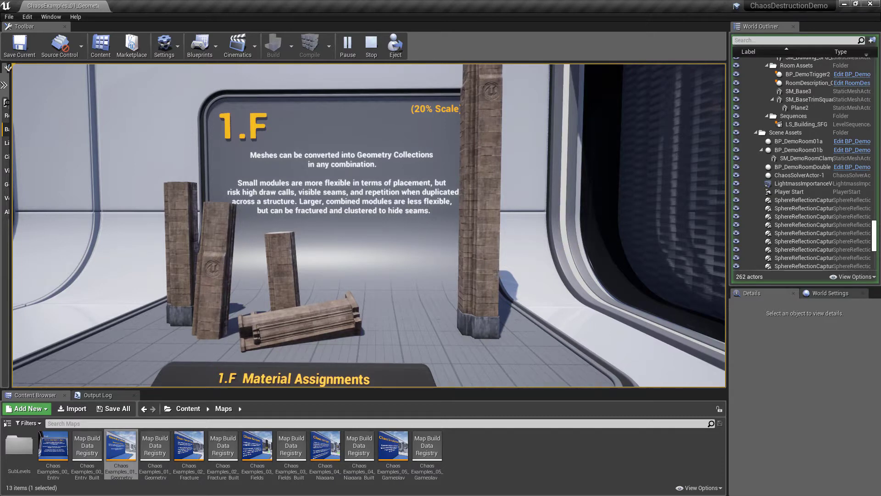
key("a")
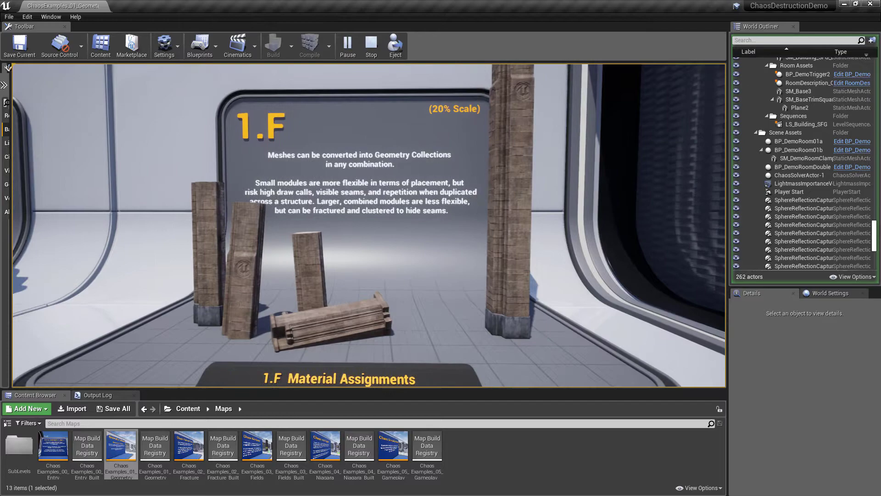
Step: Examine exhibit 1.F's separate pillar modules up close and compare them with the full-height combined pillar
key("a")
key("w")
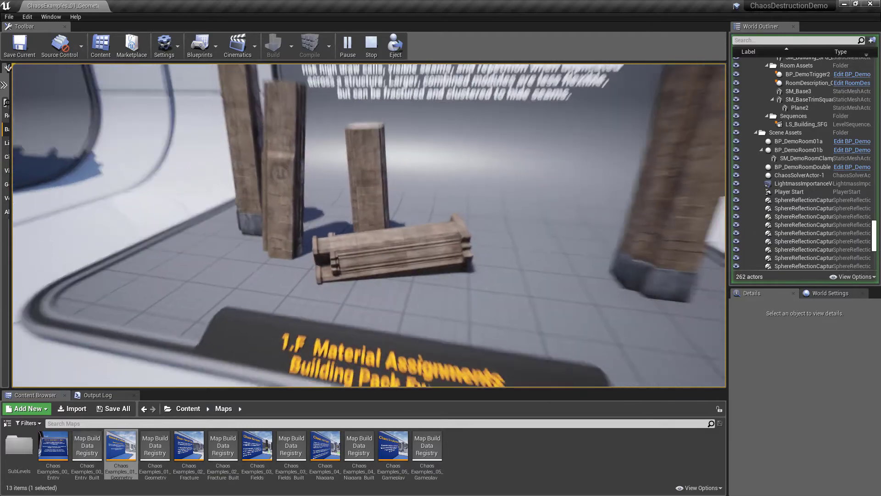
key("s")
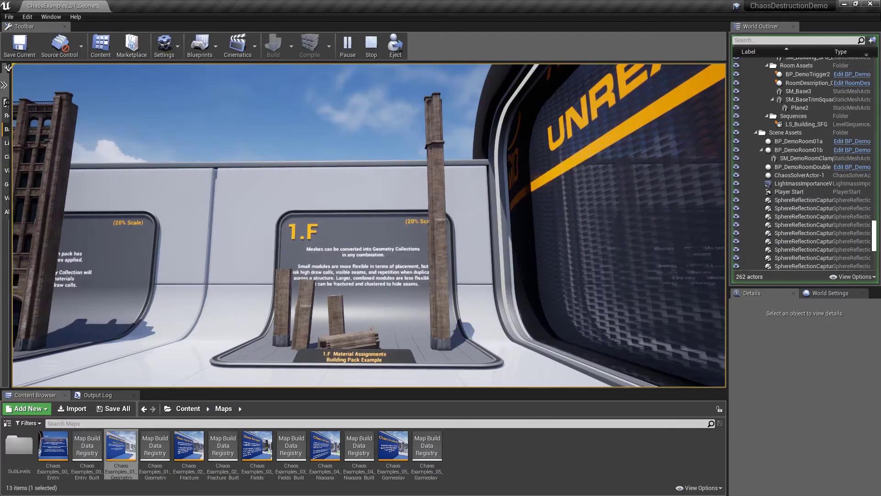
Step: Go through the doorway into the next room and read the Geometry Collections panel introducing Collision Types
key("w")
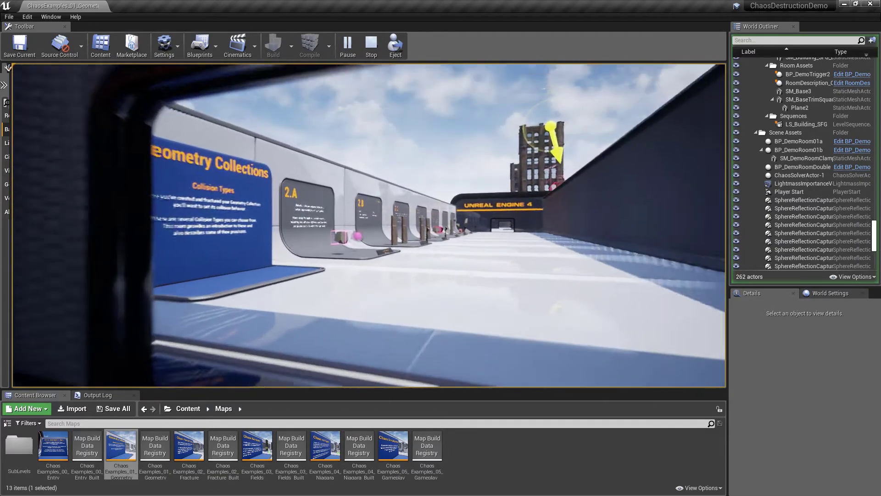
key("d")
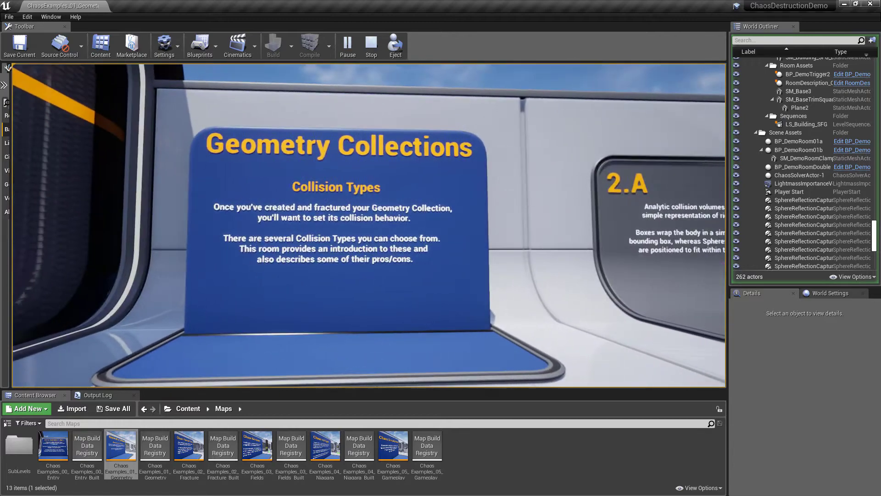
key("a")
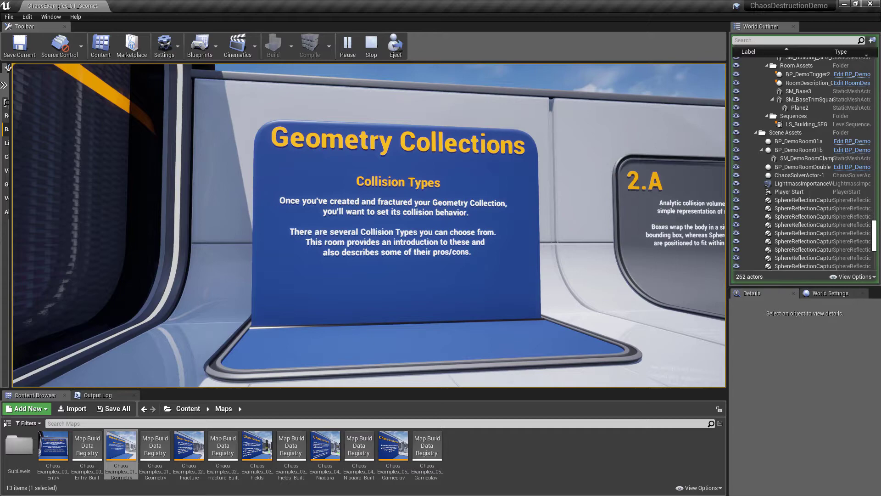
Step: Walk to exhibit 2.A and read its panel about analytic collision volumes for rigid bodies
key("w")
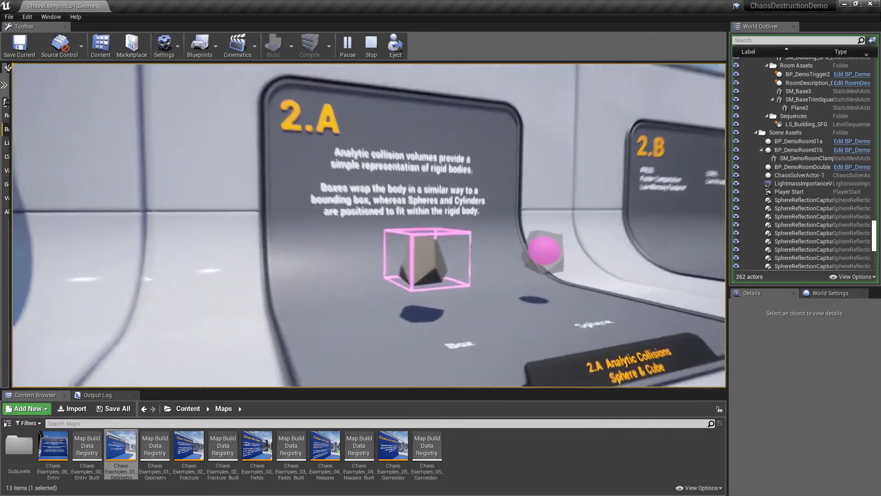
key("d")
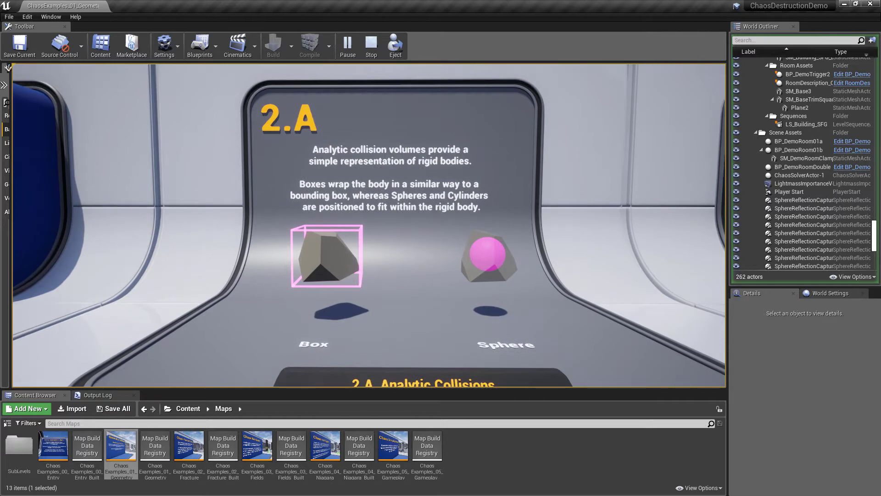
key("d")
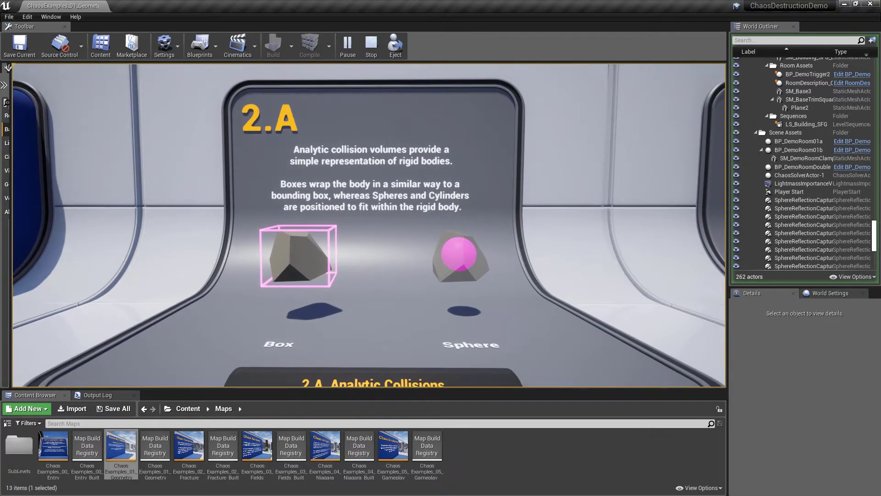
key("d")
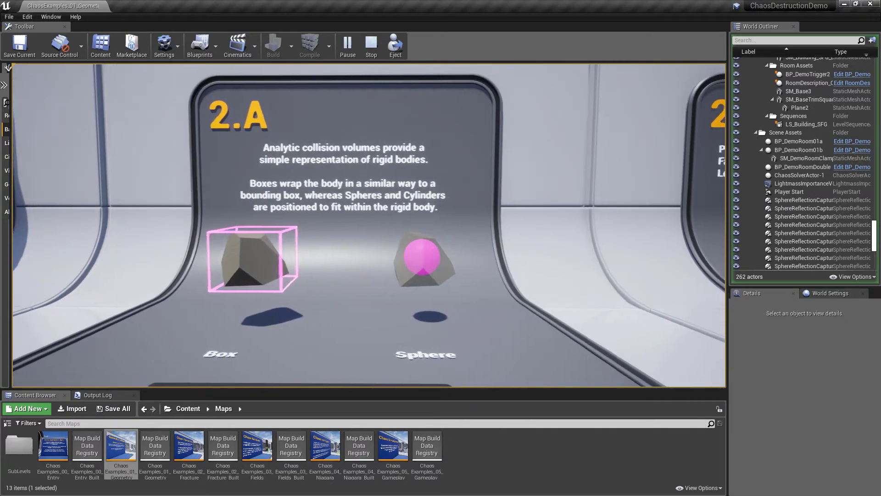
key("a")
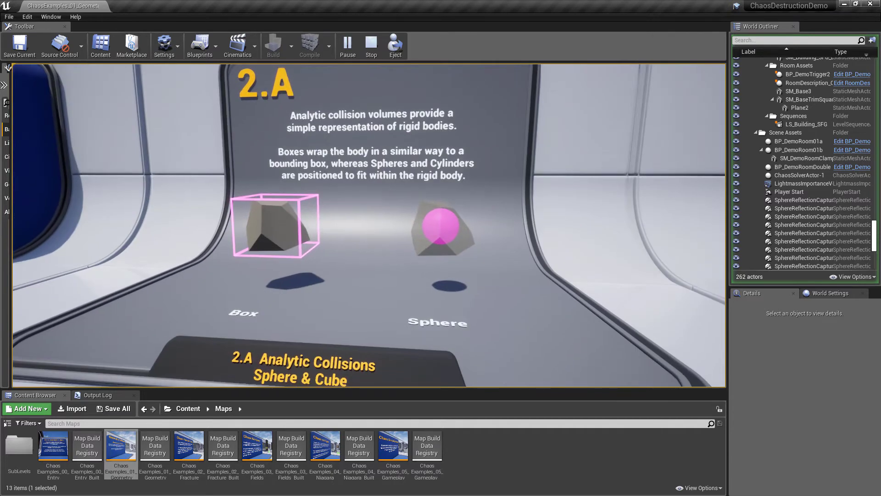
Step: Inspect exhibit 2.A's Box and Sphere collision volumes around the rock pieces up close
key("w")
key("a")
key("s")
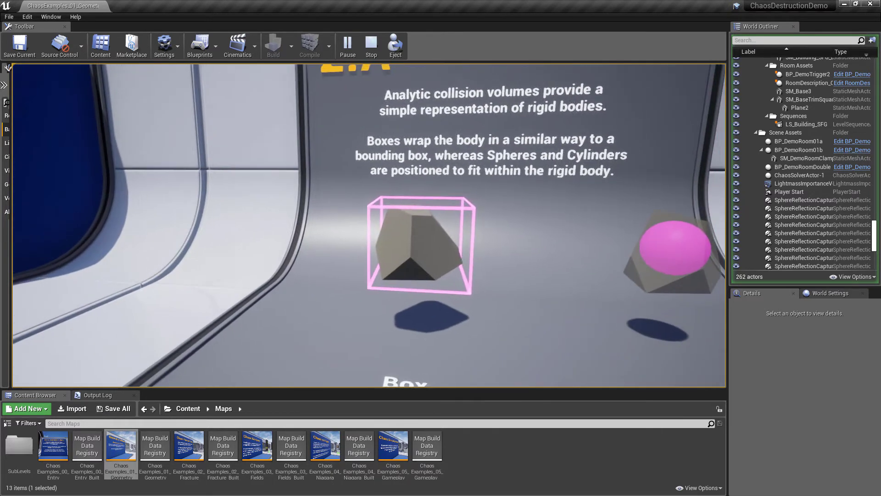
key("d")
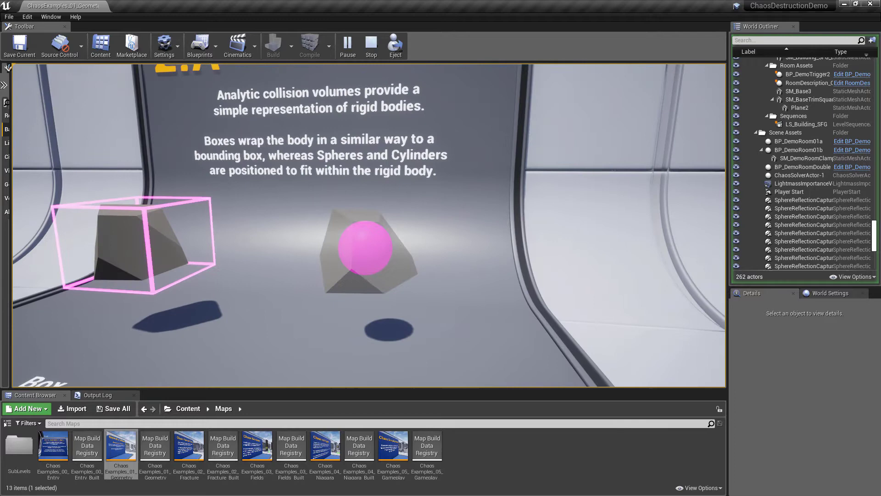
Step: Walk from exhibit 2.A to exhibit 2.B and read its pros and cons of analytic collisions
key("s")
key("d")
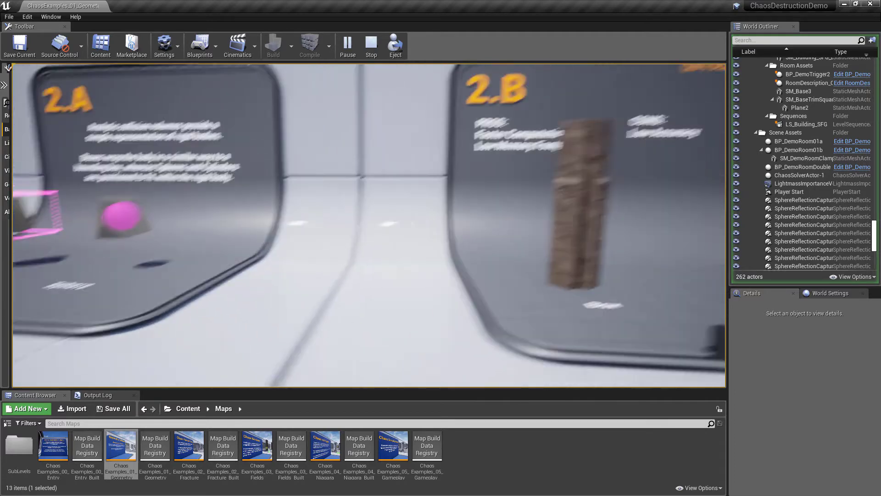
key("w")
key("a")
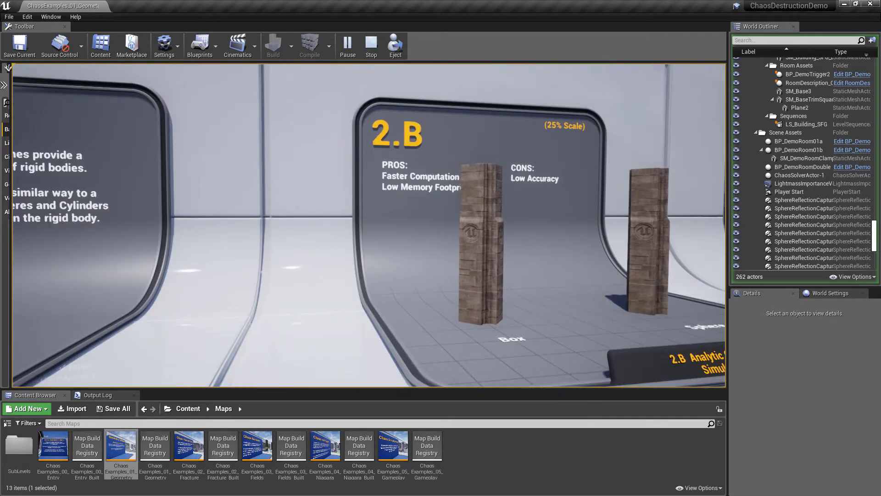
key("s")
key("s")
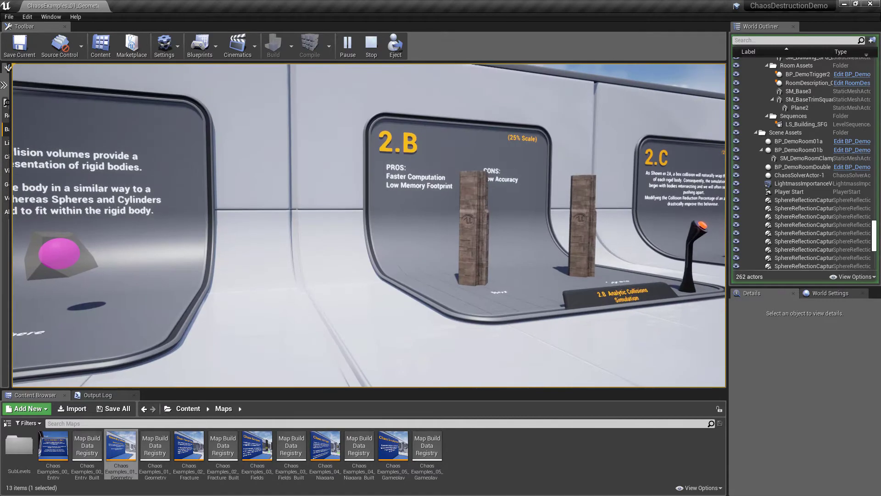
key("d")
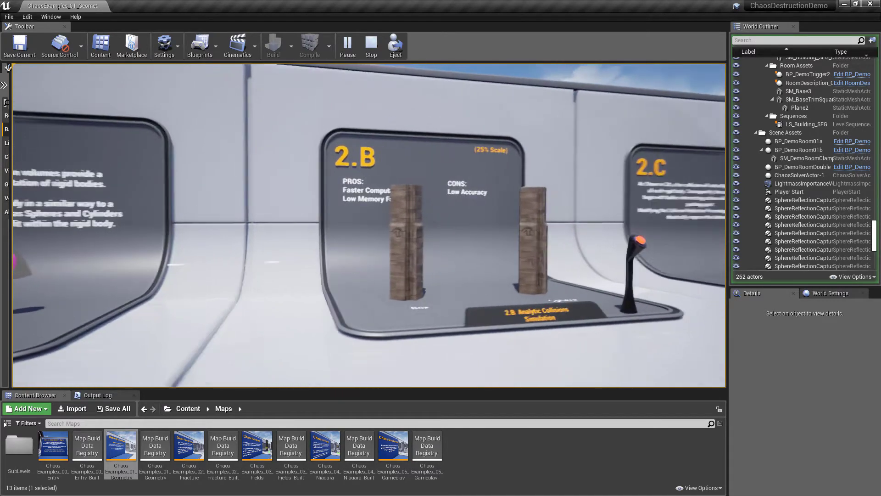
Step: Trigger exhibit 2.B's Analytic Collisions simulation and inspect the rubble of the Box and Sphere pillars
key("w")
key("w")
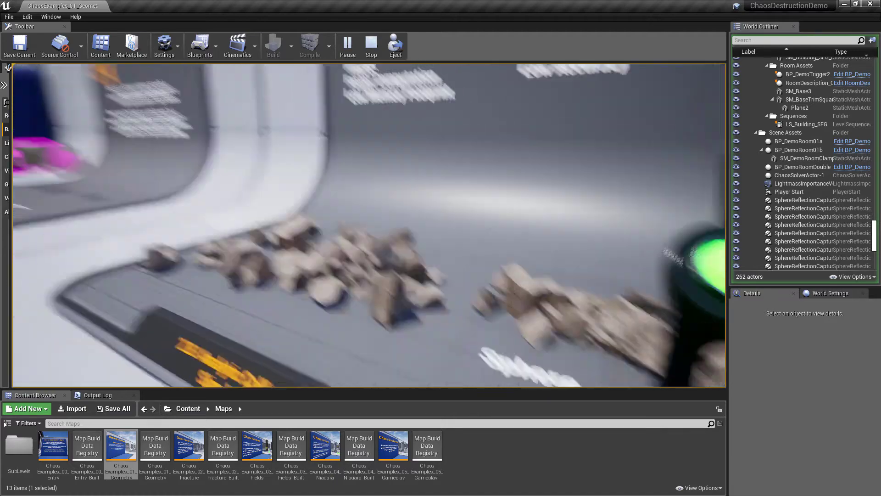
key("w")
key("a")
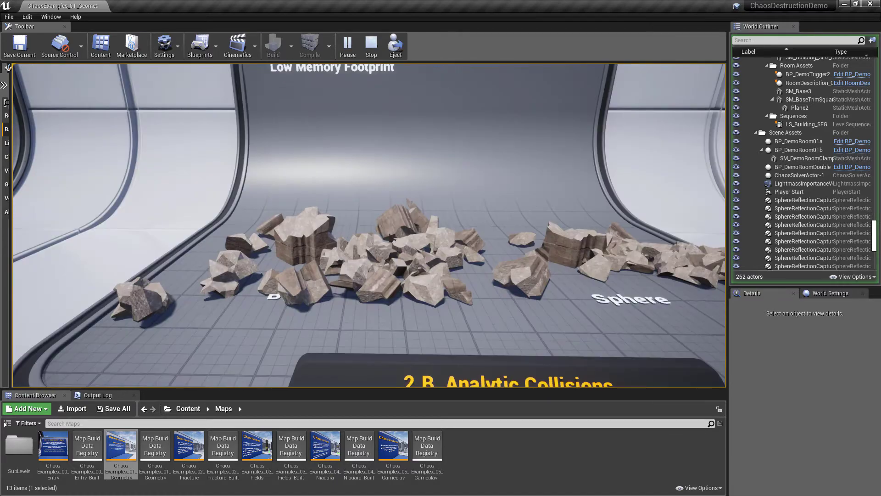
key("s")
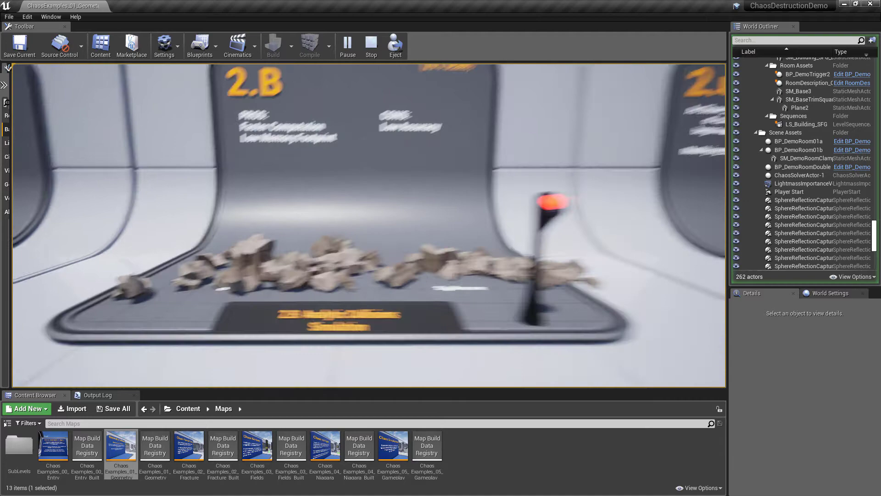
Step: Move to exhibit 2.C and read its panel on how Collision Reduction Percentage affects box collisions
key("d")
key("w")
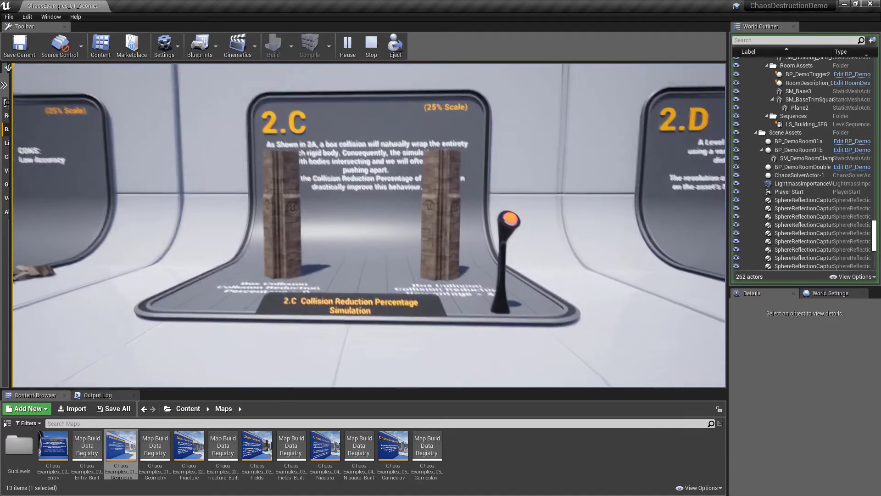
key("a")
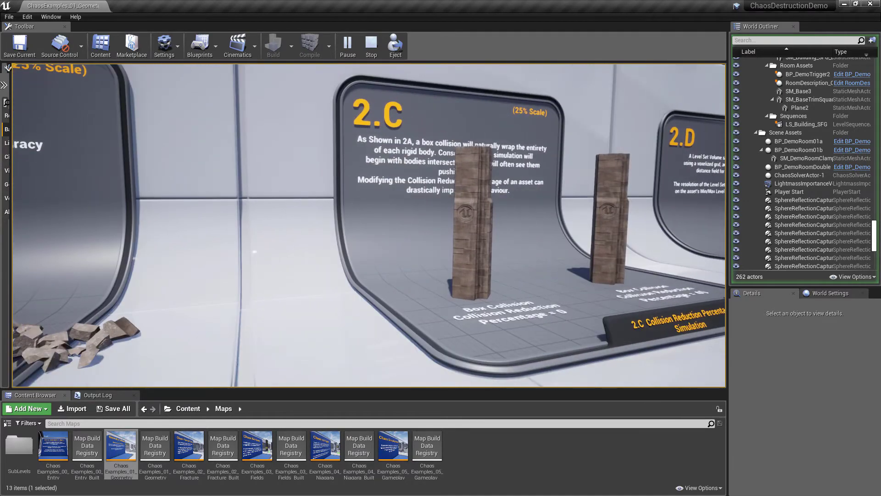
key("d")
key("a")
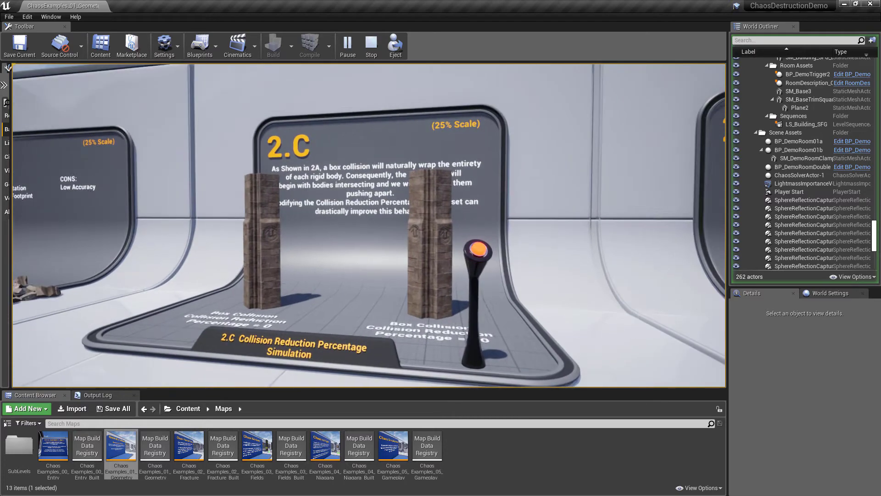
key("a")
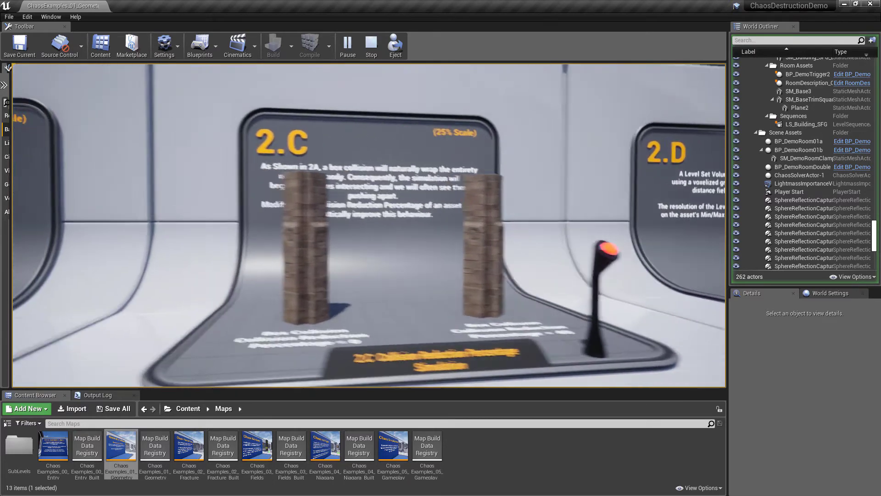
key("w")
key("a")
key("w")
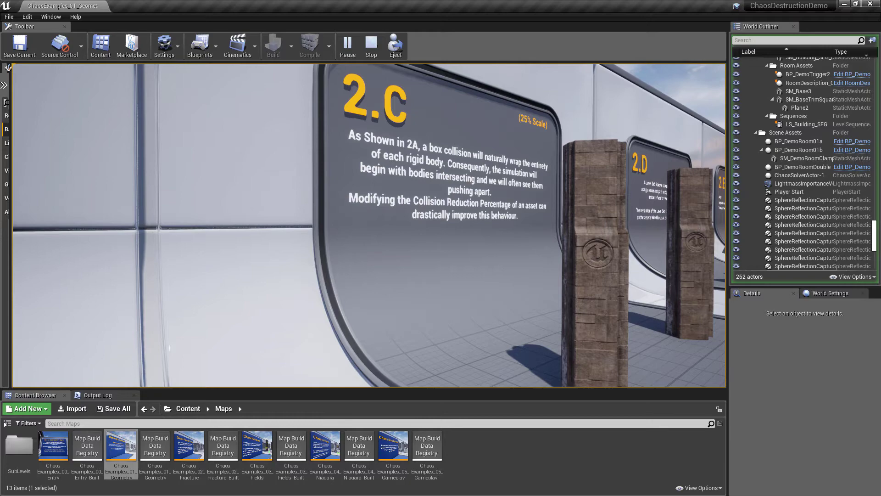
Step: Trigger exhibit 2.C's simulation and compare the pillars with Collision Reduction Percentage 0 and 40
key("s")
key("d")
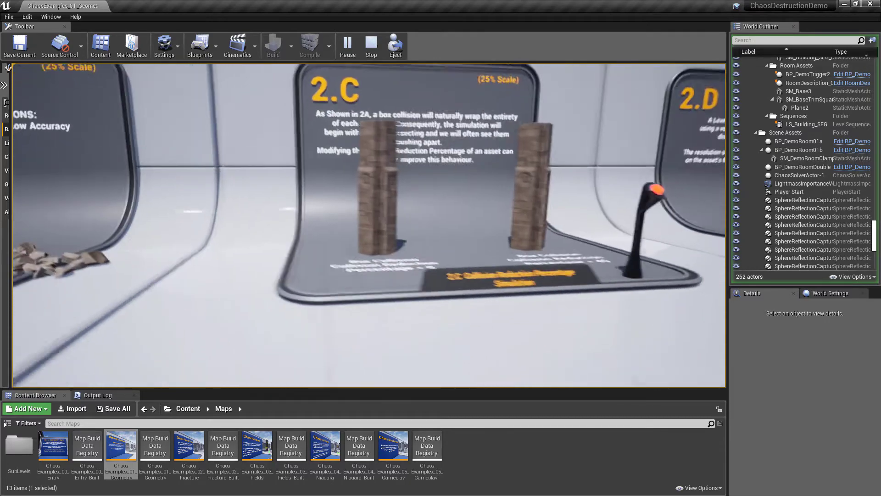
key("w")
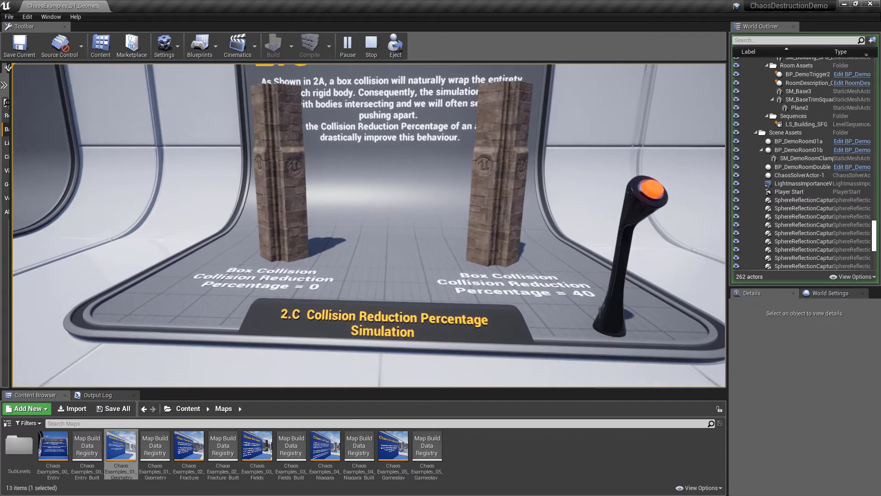
key("w")
key("d")
key("w")
key("e")
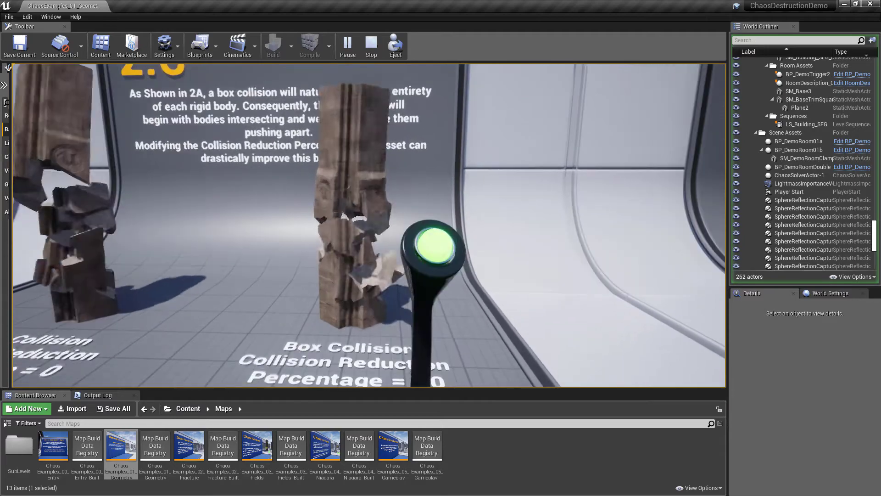
key("s")
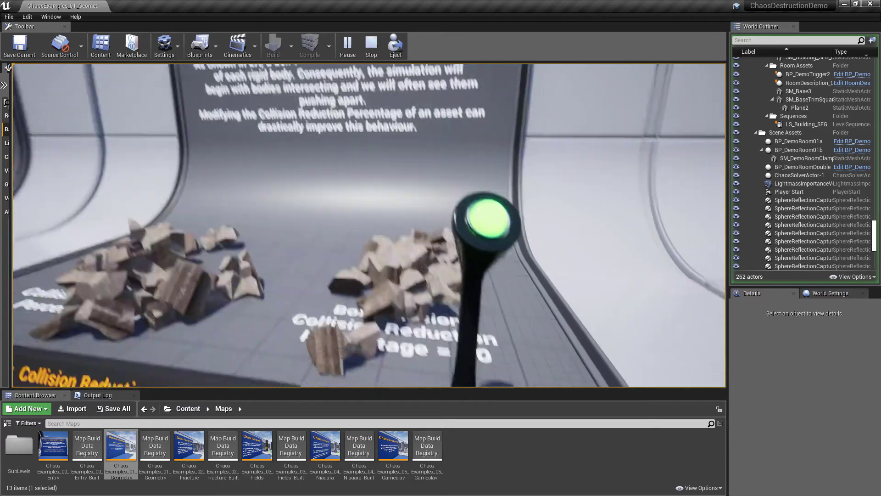
Step: Walk to exhibit 2.D and read its panel about Level Set Volumes and their resolution settings
key("d")
key("w")
key("d")
key("w")
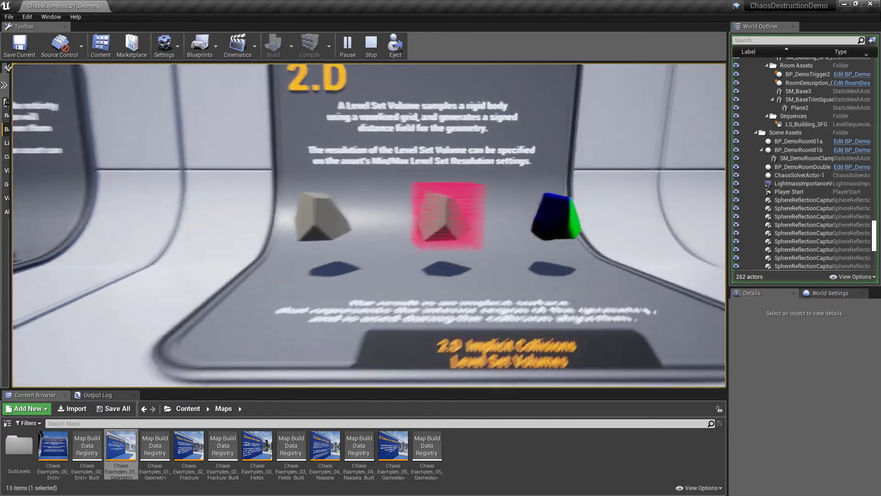
key("w")
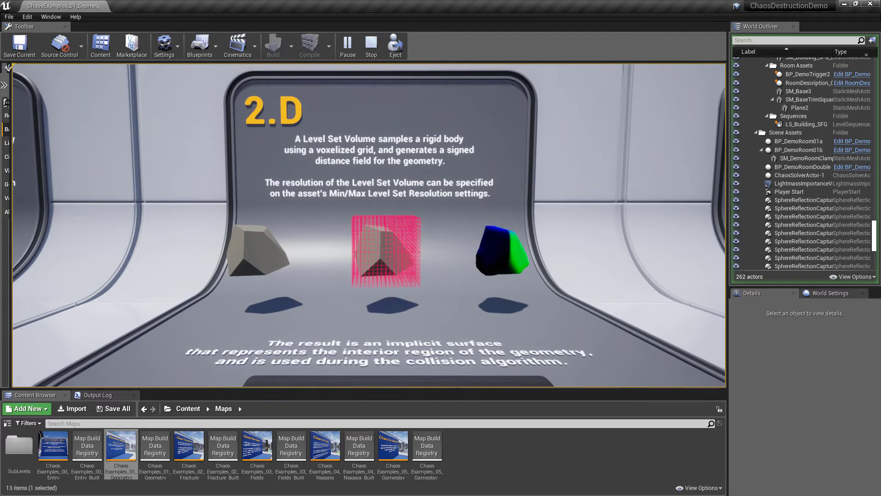
key("d")
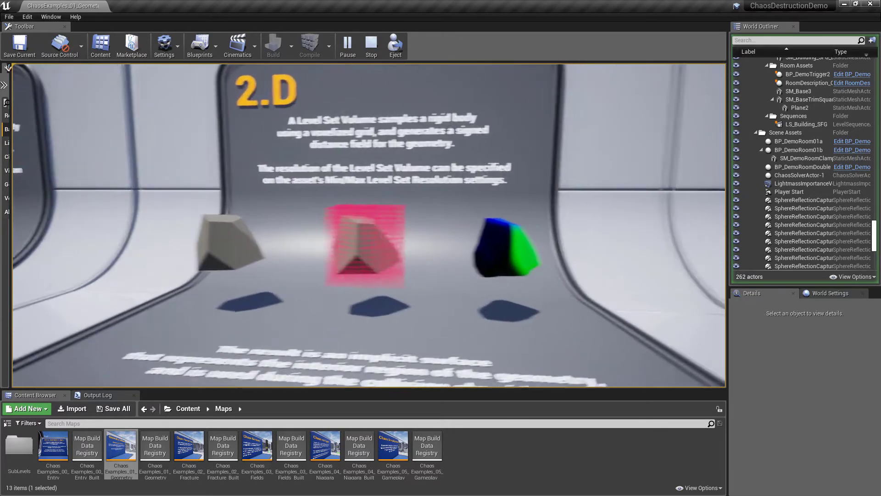
Step: Inspect exhibit 2.D's rock, voxelized grid and coloured implicit surface from the side at close range
key("d")
key("w")
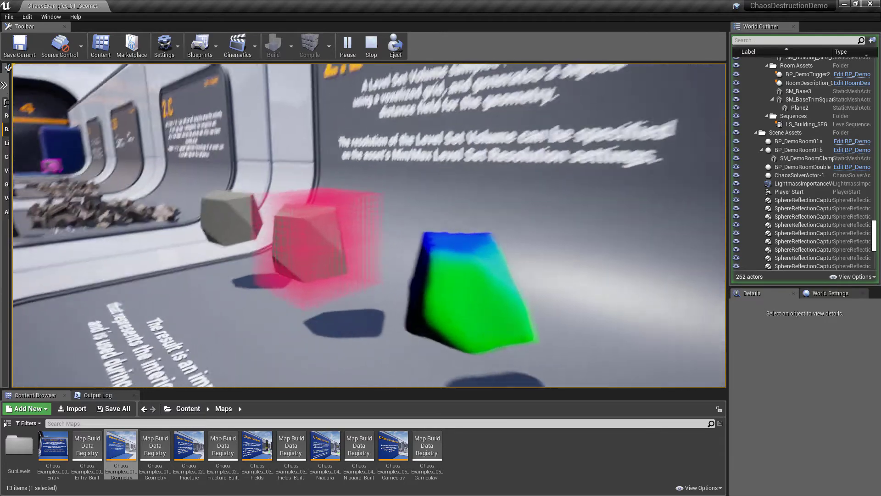
key("s")
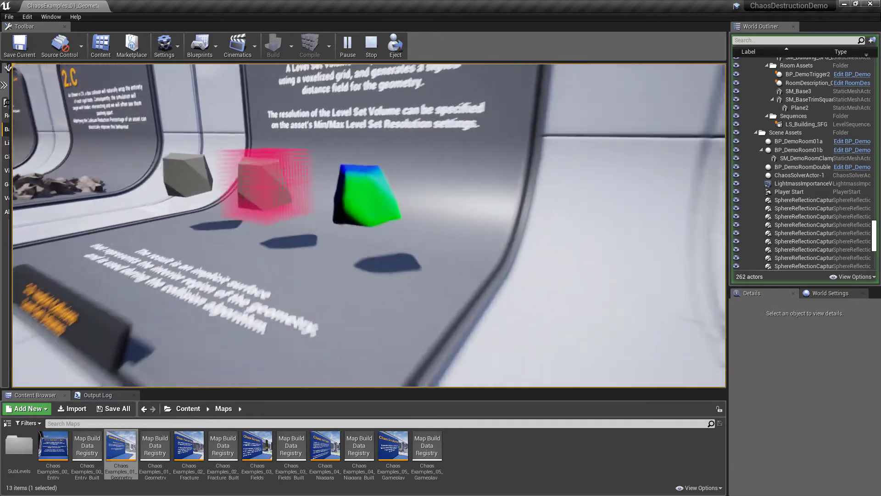
Step: Read exhibit 2.E's pros and cons and trigger the collapse of its Level Set Volume pillar
key("d")
key("s")
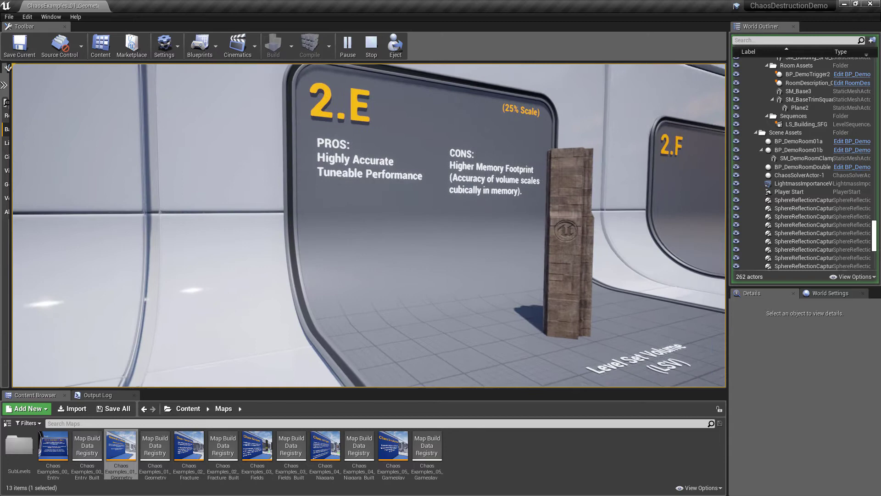
key("d")
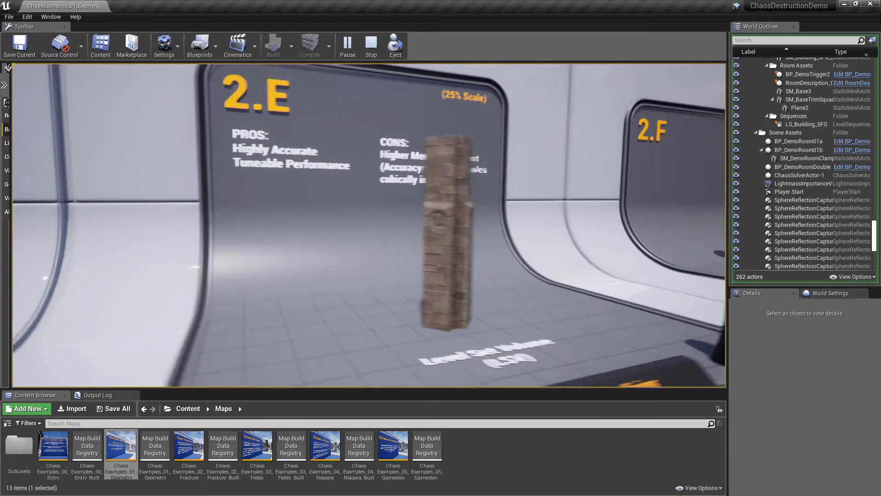
key("w")
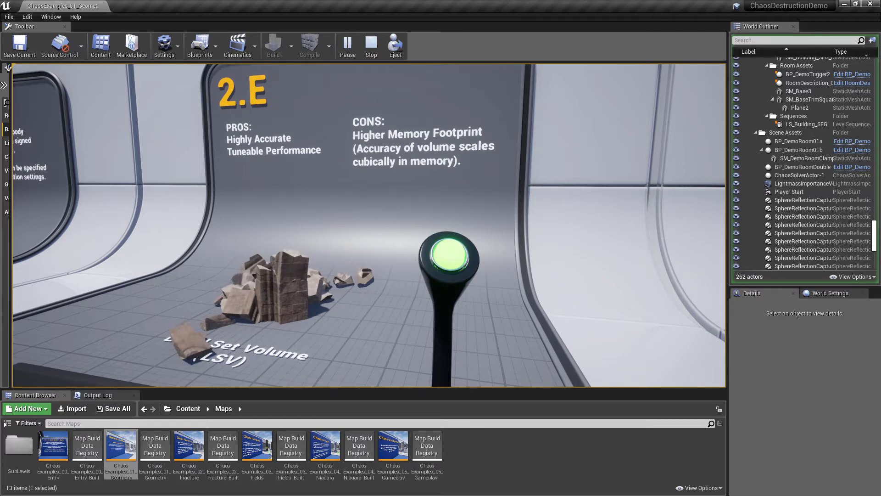
Step: Go to exhibit 2.F and examine the torus rows comparing different level set resolutions
key("a")
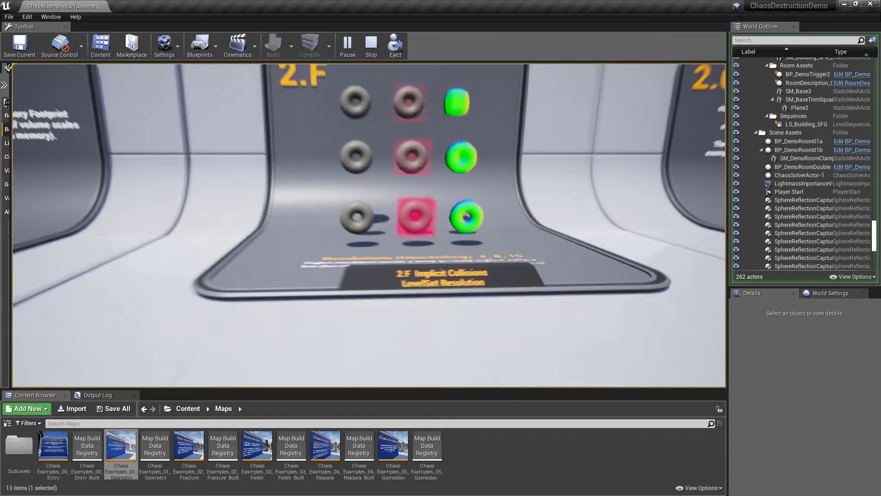
key("w")
key("w")
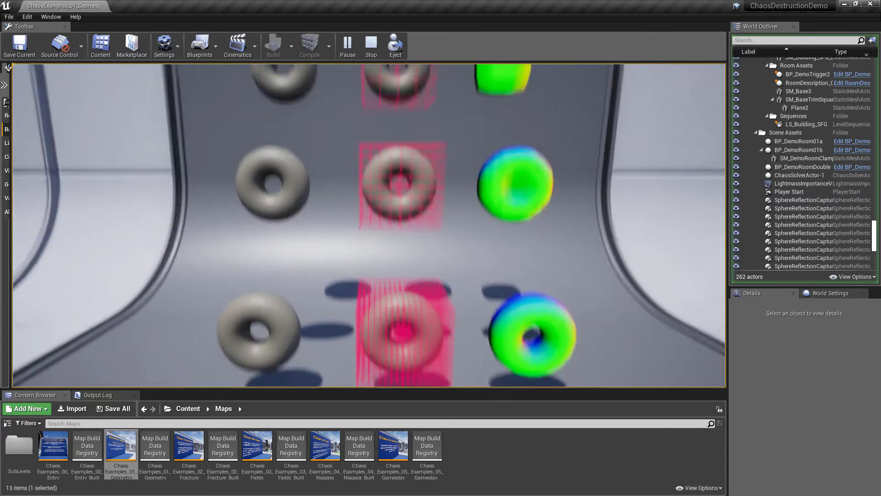
key("s")
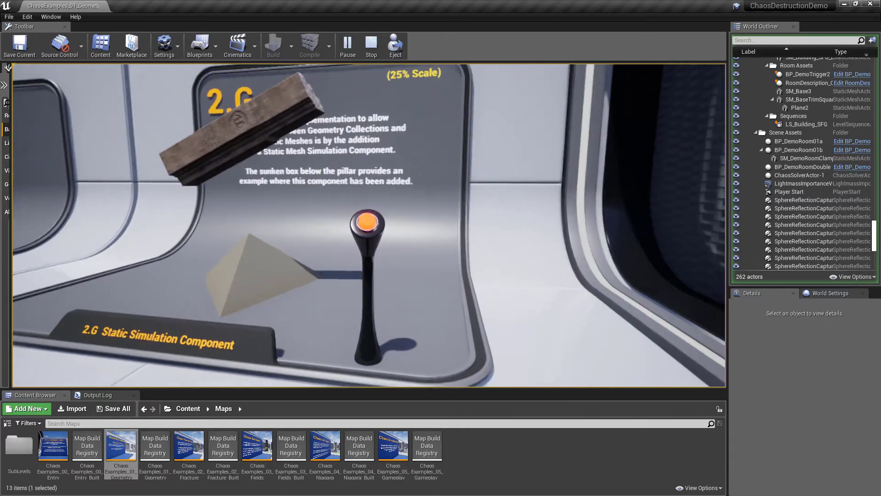
Step: Trigger exhibit 2.G's Static Simulation Component demo and examine the pillar's rubble around the sunken box
key("w")
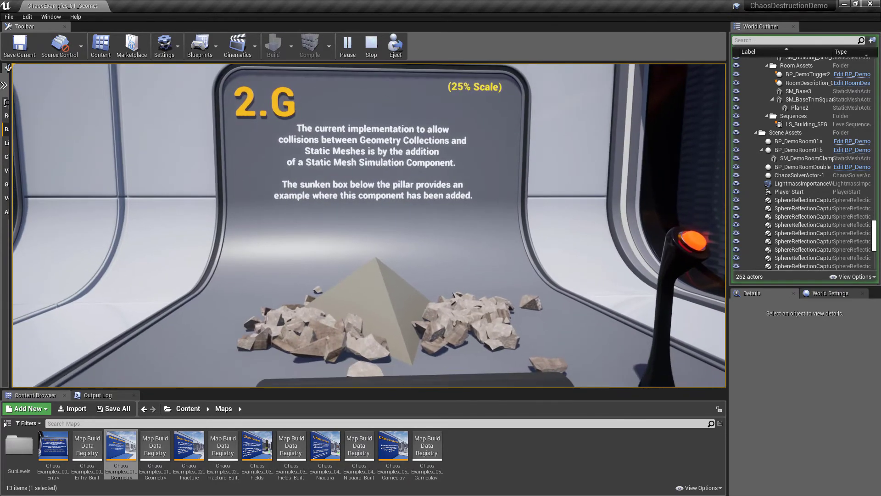
key("w")
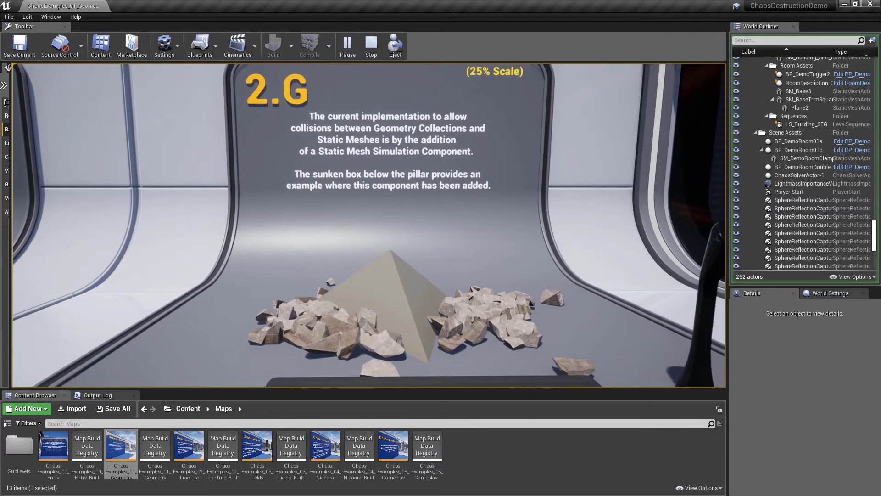
key("w")
key("s")
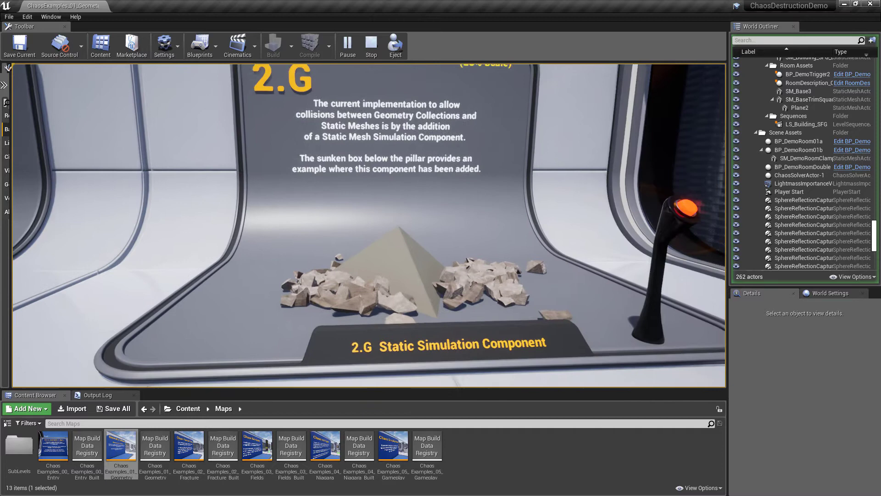
key("w")
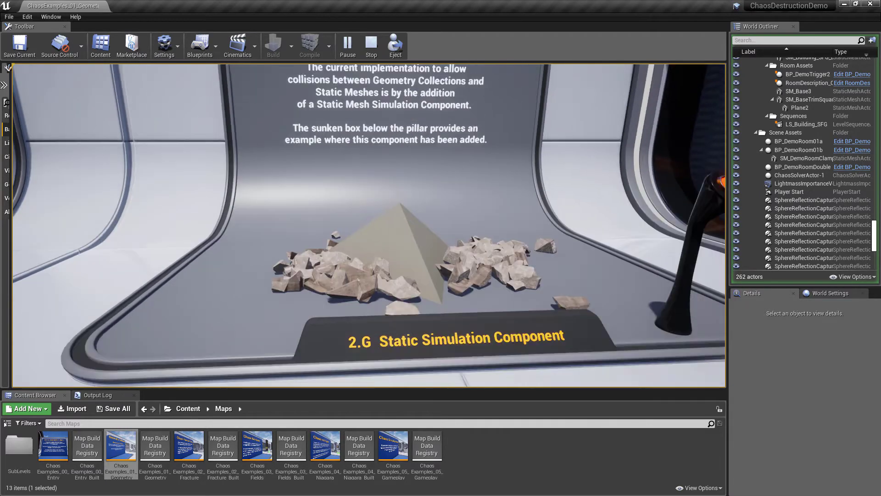
Step: Go to the Geometry Collections panel, read its Modular Simulation Example text, and turn toward the building
key("w")
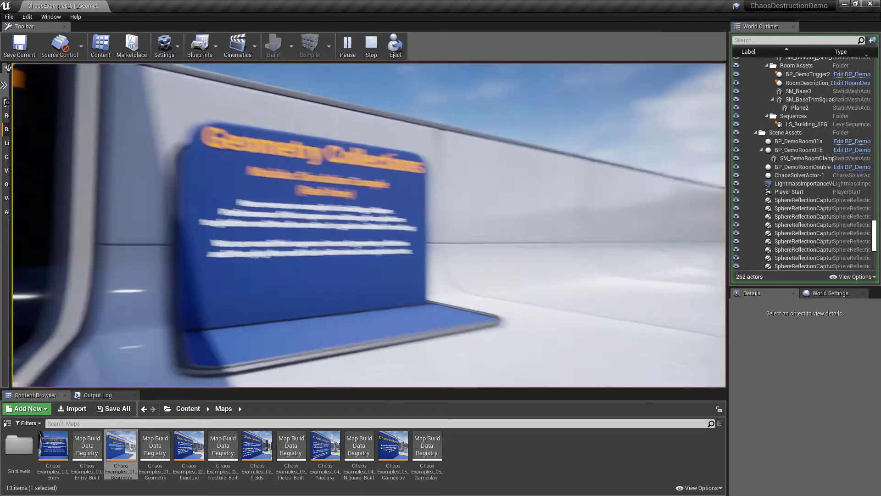
key("w")
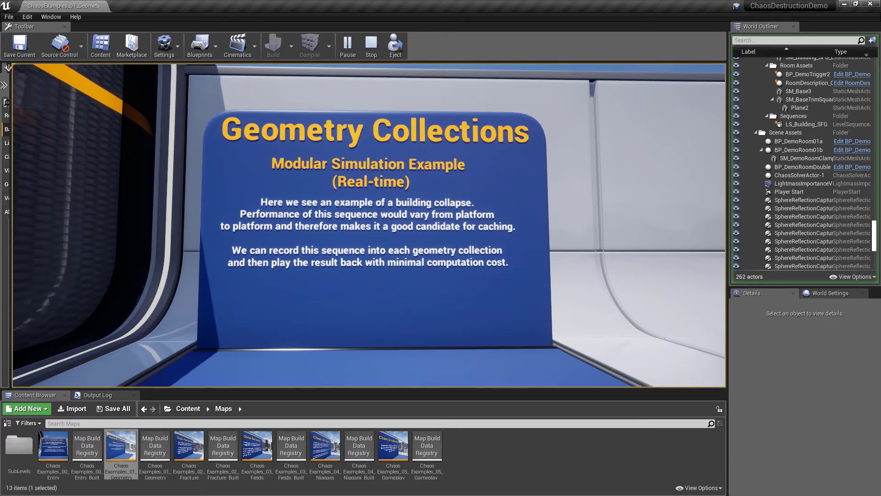
key("w")
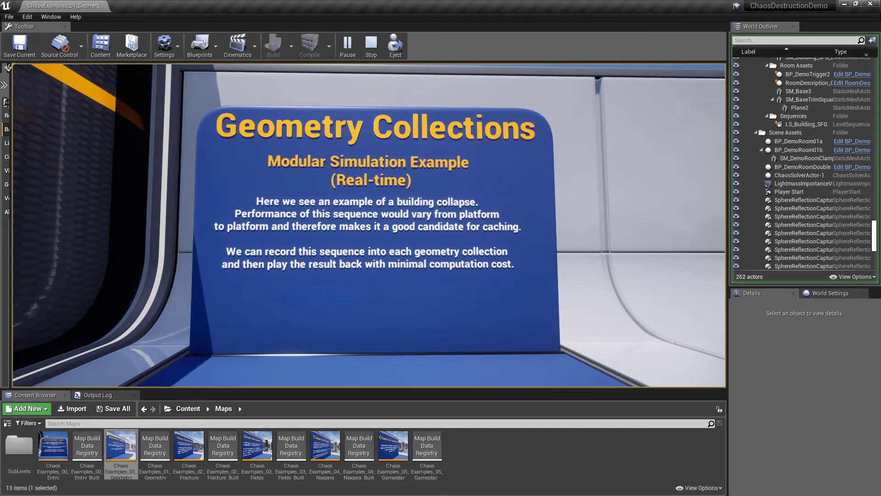
key("d")
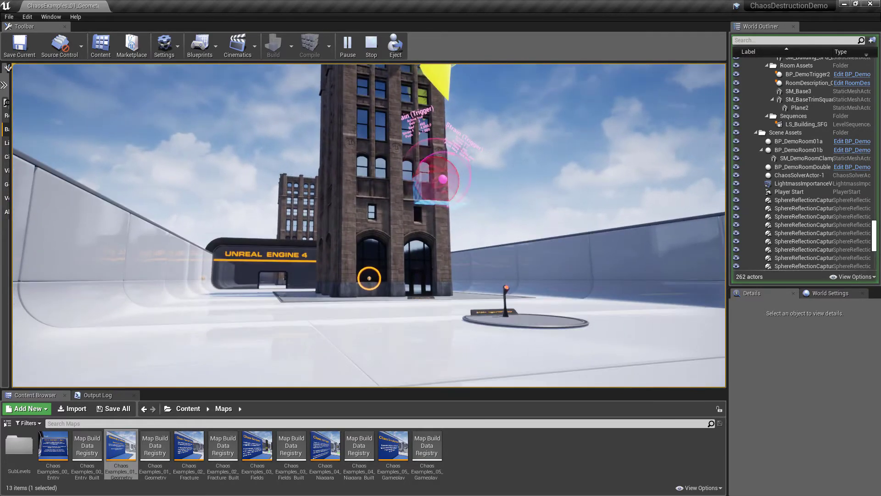
Step: Read the building example's notes on Cluster Group Index, Collision Group IDs and attaching every asset to a unique solver
key("a")
key("a")
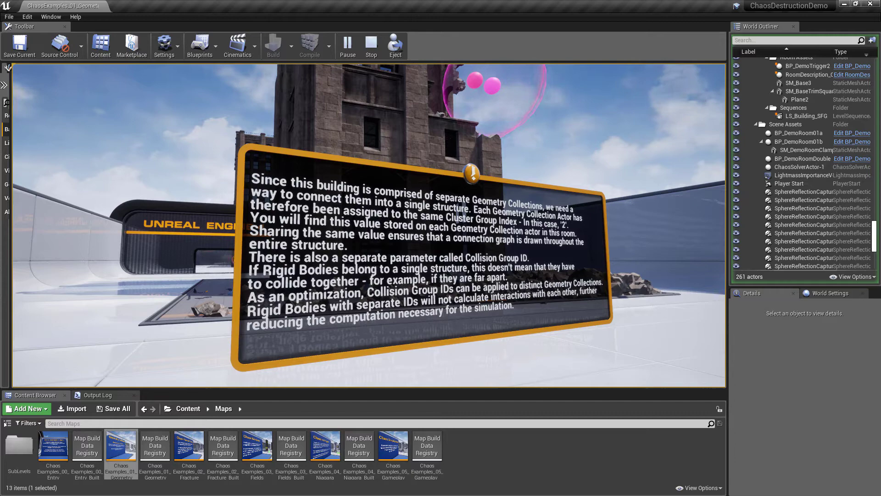
key("w")
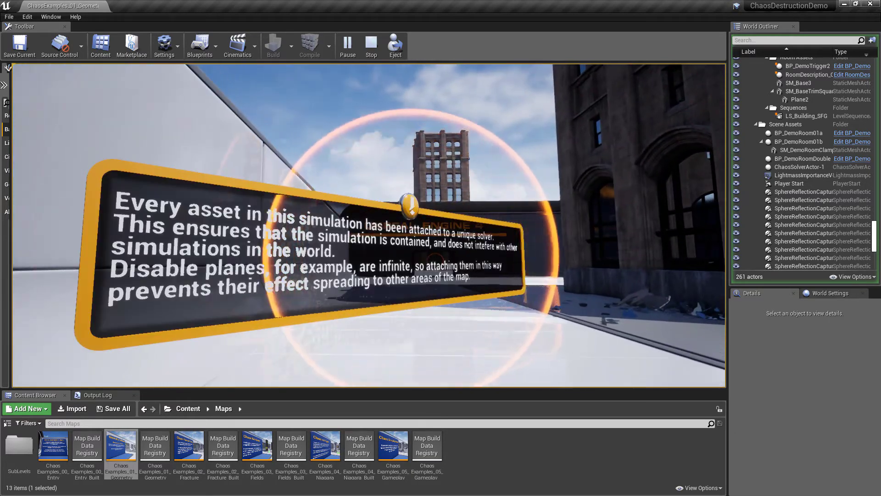
key("d")
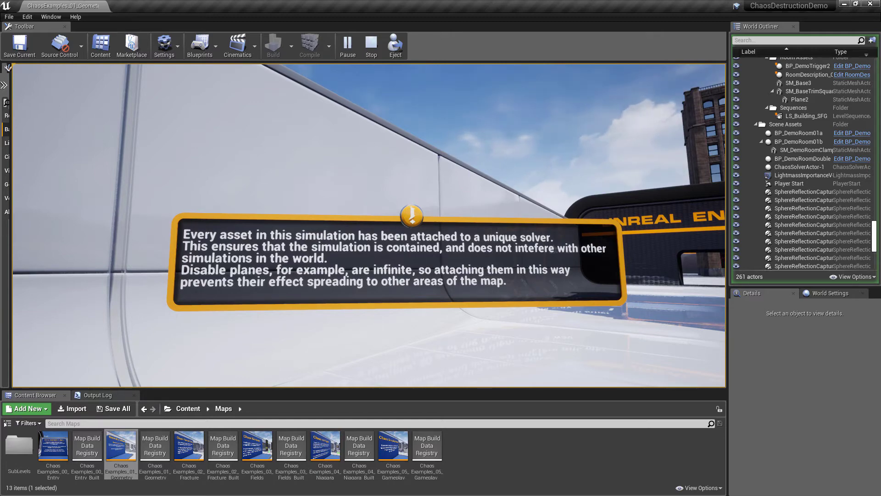
Step: Go through the Unreal Engine 4 doorway to the second building and read its note on simulation caches in a Level Sequence
key("w")
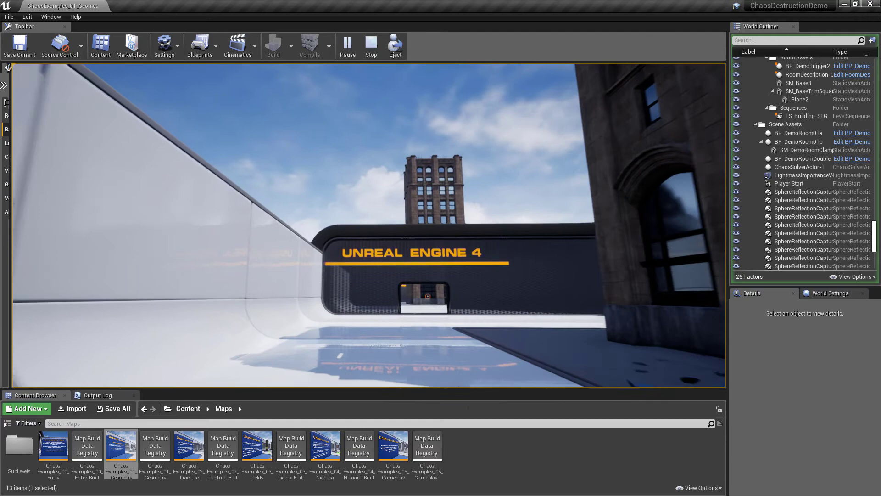
key("w")
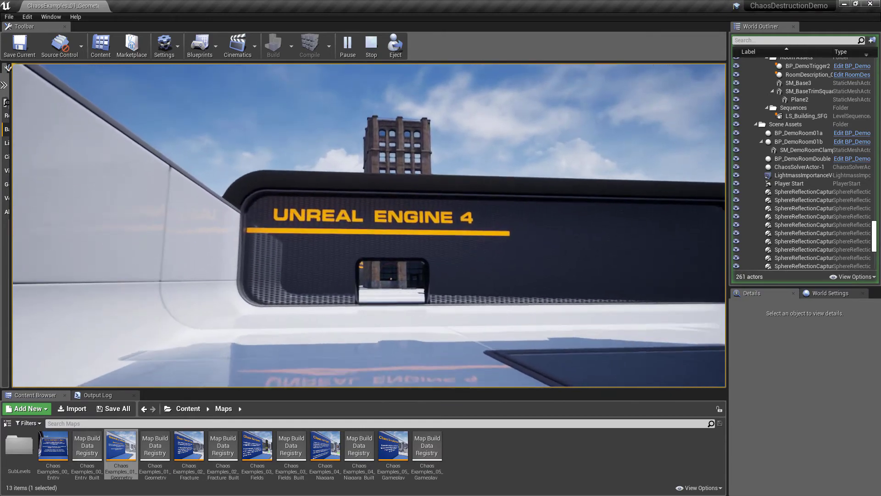
key("w")
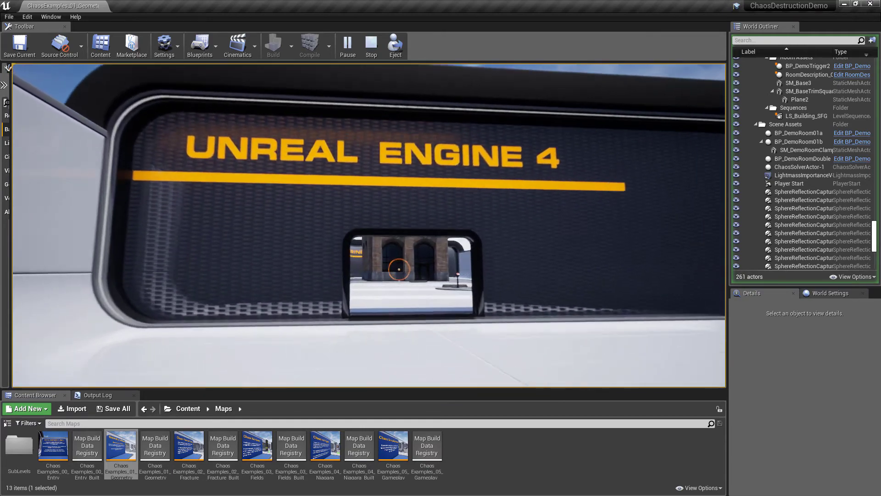
key("w")
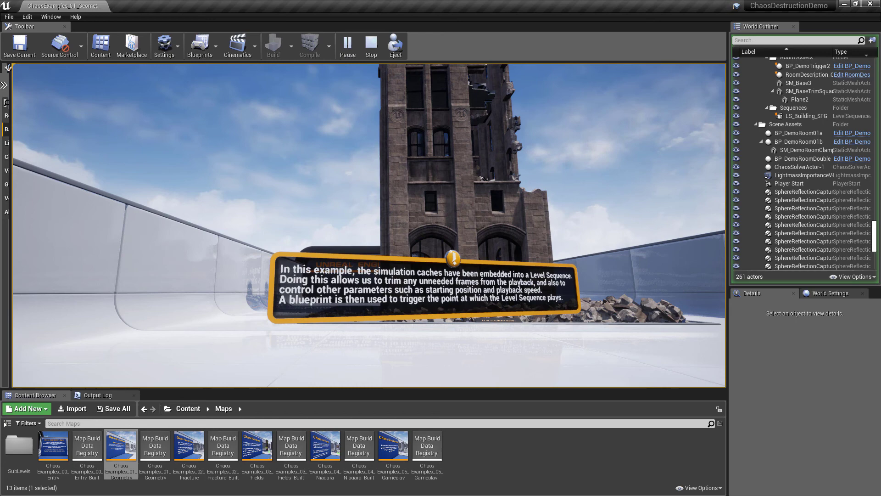
Step: Walk around the second collapsed building, examine its side up to the upper floors, and turn toward the room's doorway wall
key("a")
key("w")
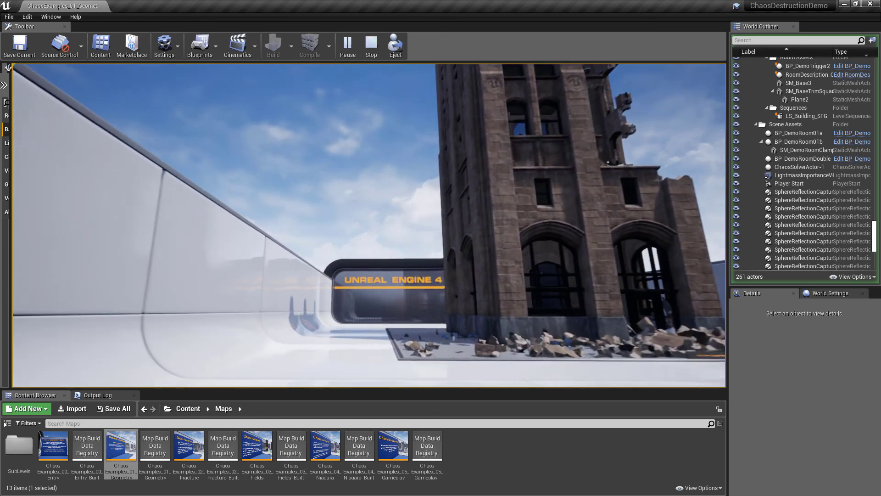
key("w")
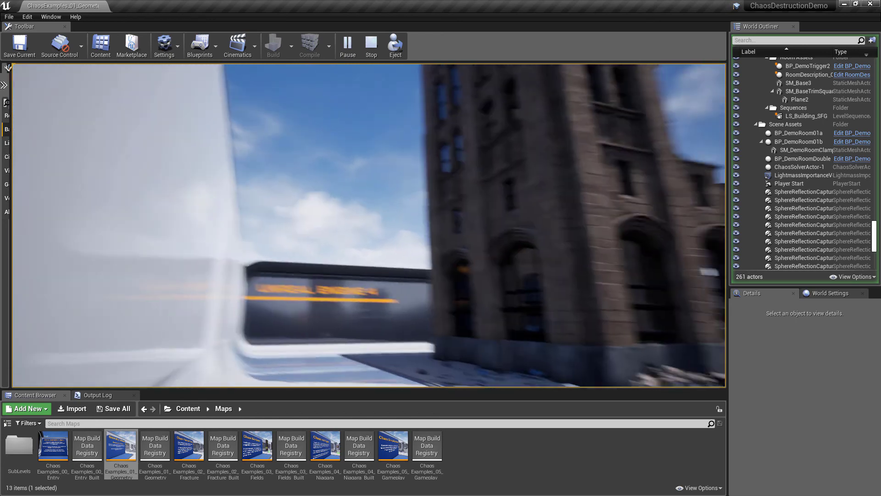
key("w")
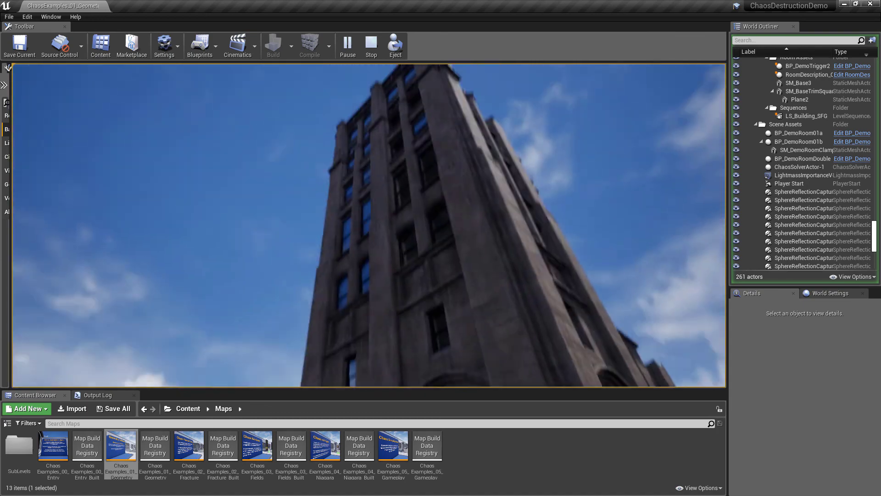
key("w")
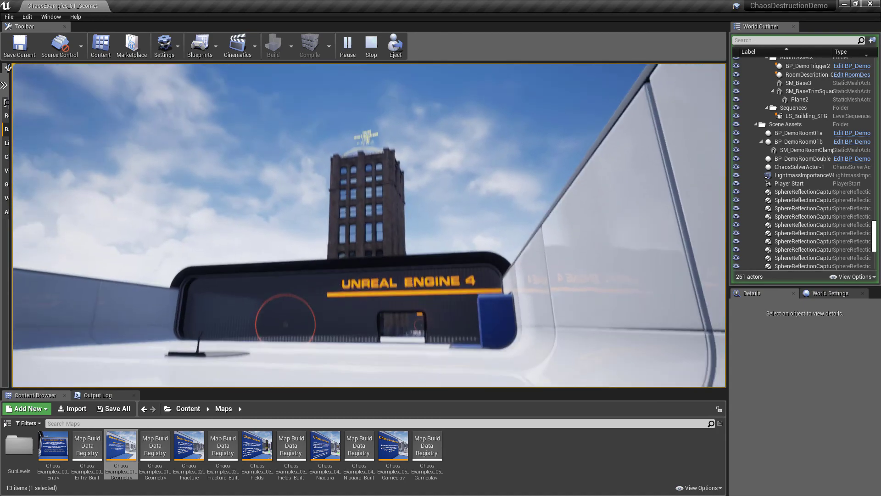